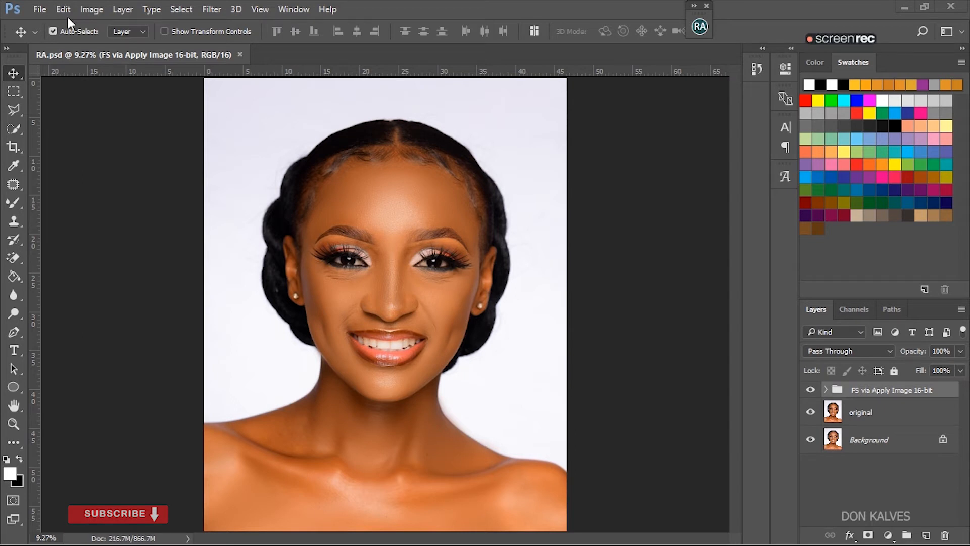
- Examine the portrait's eyes, nose and smile close up, and return to the whole image
click(14, 93)
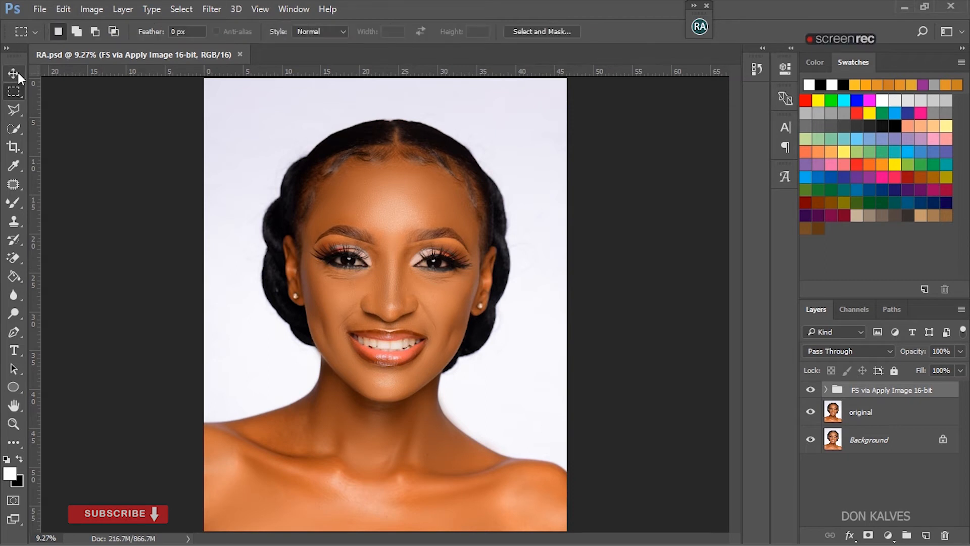
click(14, 75)
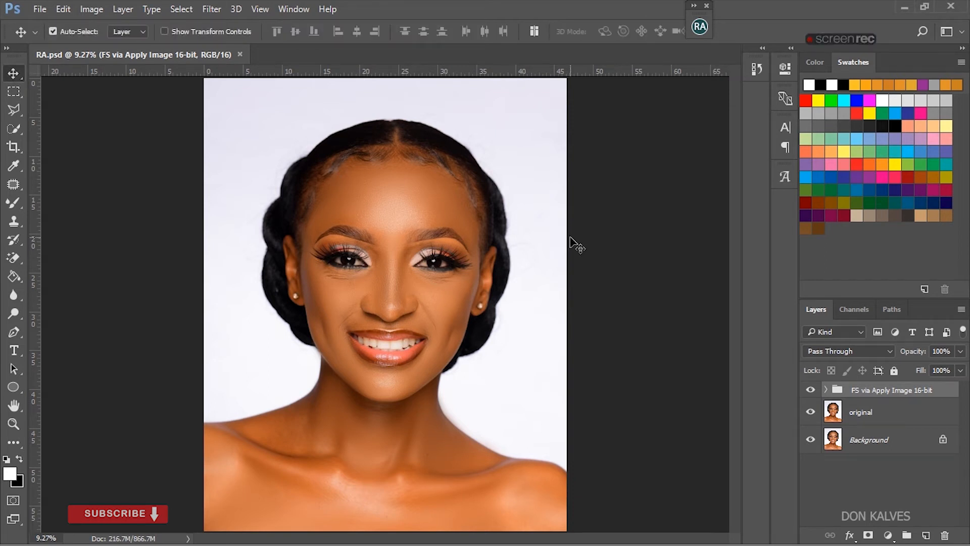
key(ctrl+plus)
key(ctrl+plus)
key(ctrl+plus)
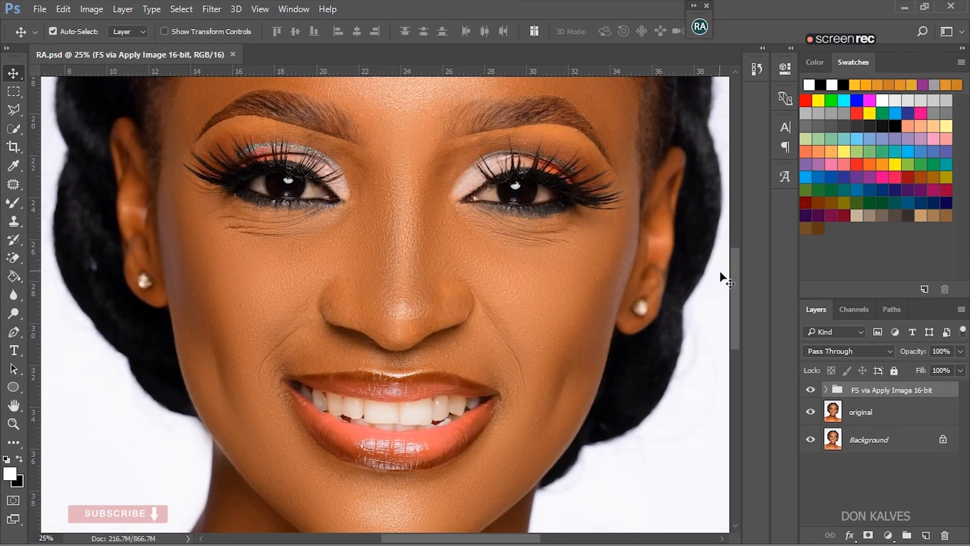
drag(736, 289, 753, 277)
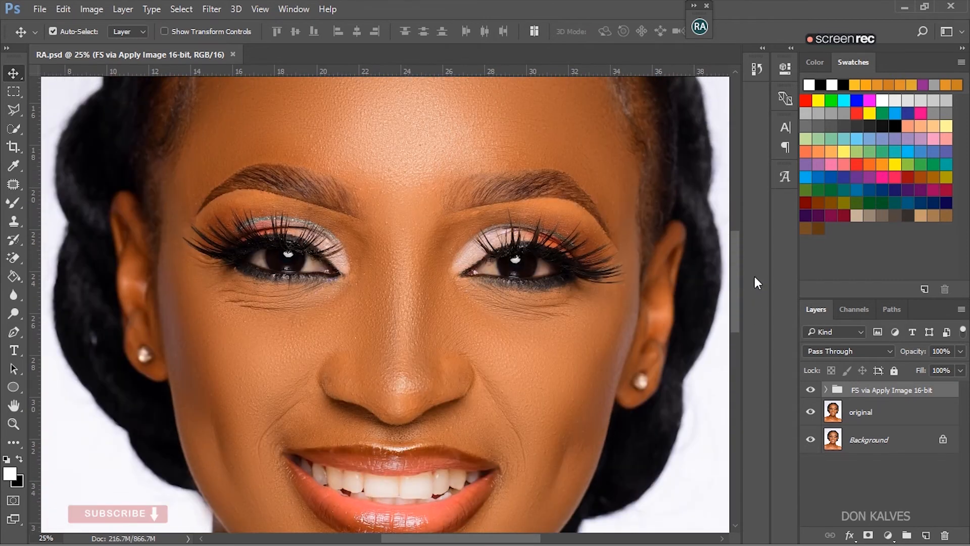
key(ctrl+0)
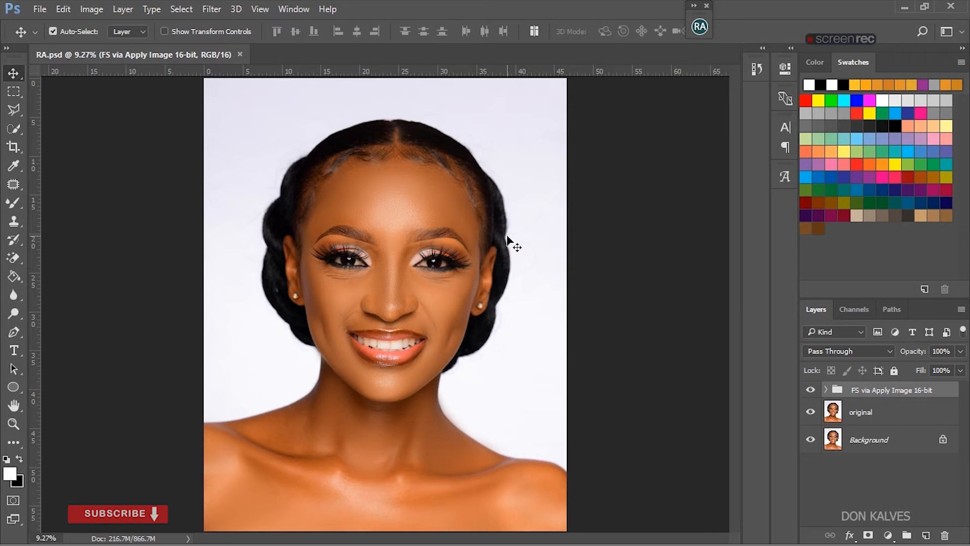
- Compare the face close up with the FS via Apply Image 16-bit group hidden and shown
key(ctrl)
key(ctrl+plus)
key(ctrl+plus)
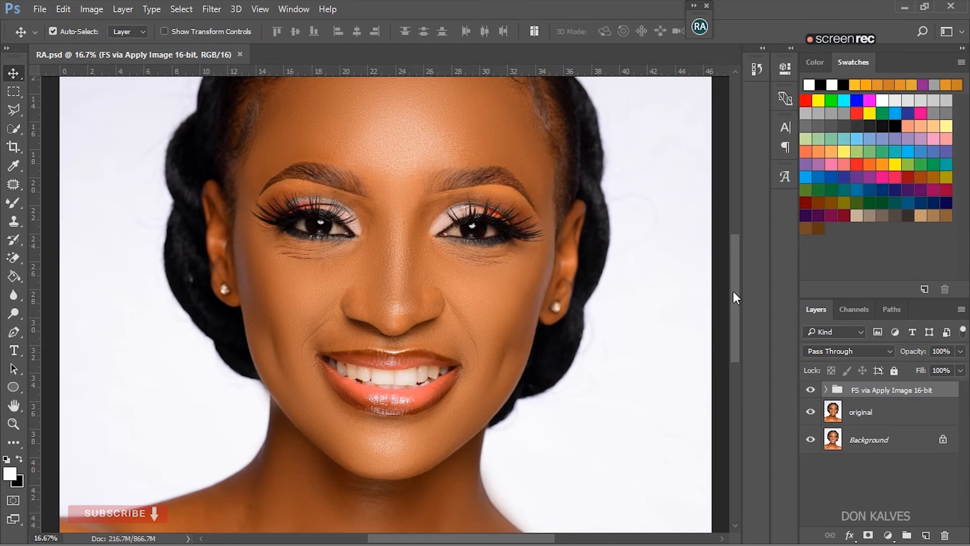
drag(733, 290, 738, 267)
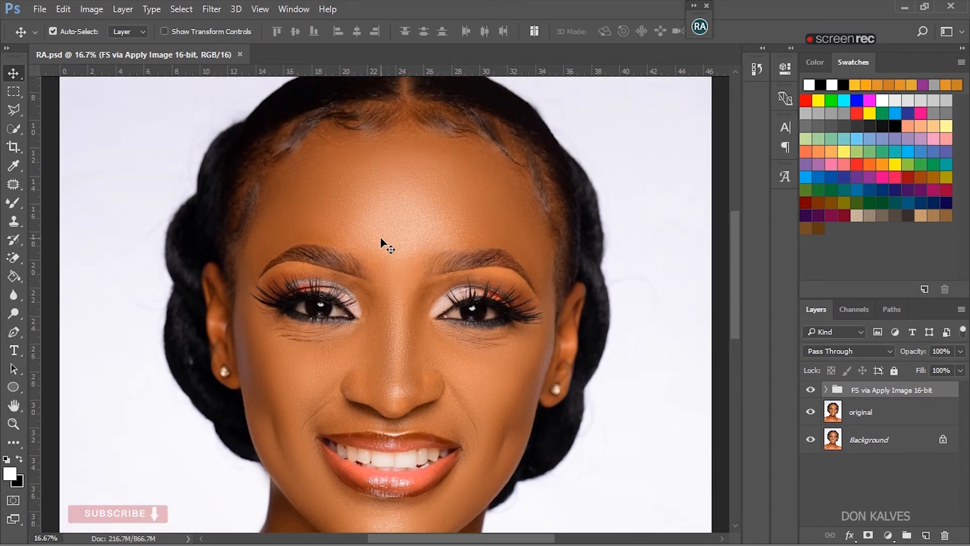
click(810, 391)
click(811, 392)
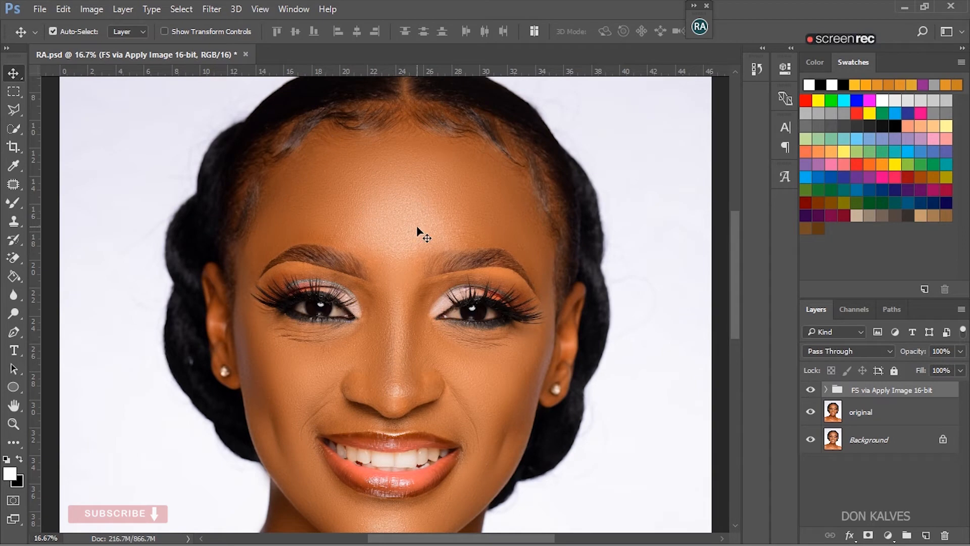
mouse_move(735, 254)
mouse_down()
mouse_move(736, 286)
mouse_move(741, 258)
mouse_up()
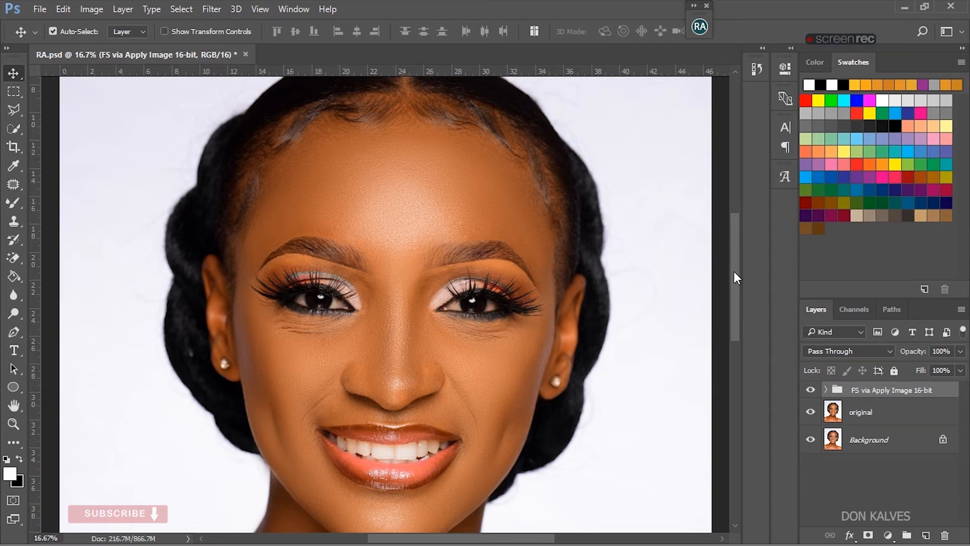
mouse_move(734, 273)
mouse_down()
mouse_move(734, 287)
mouse_move(738, 271)
mouse_up()
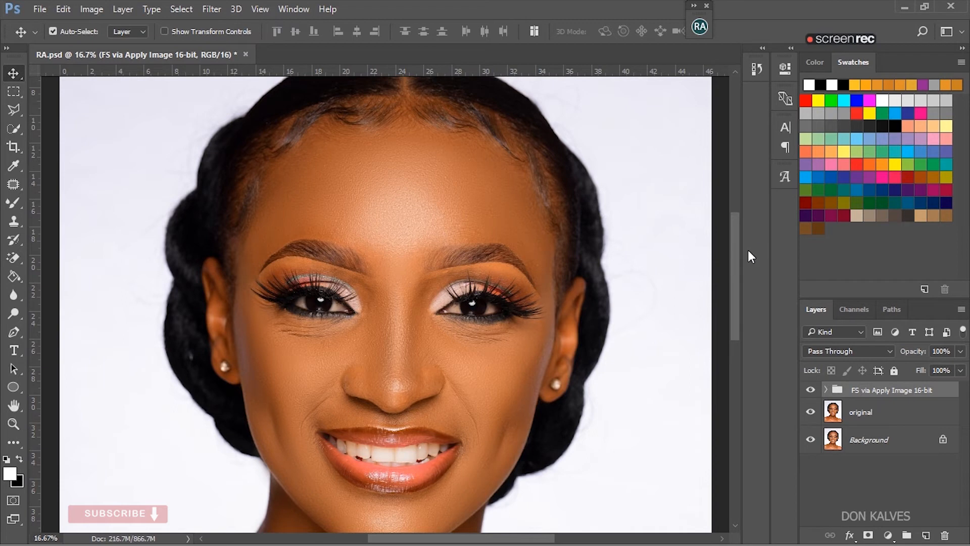
- Create a dodge curve setup above the frequency separation group with the Beauty Retouch v3.2 extension, and collapse the extension
click(699, 27)
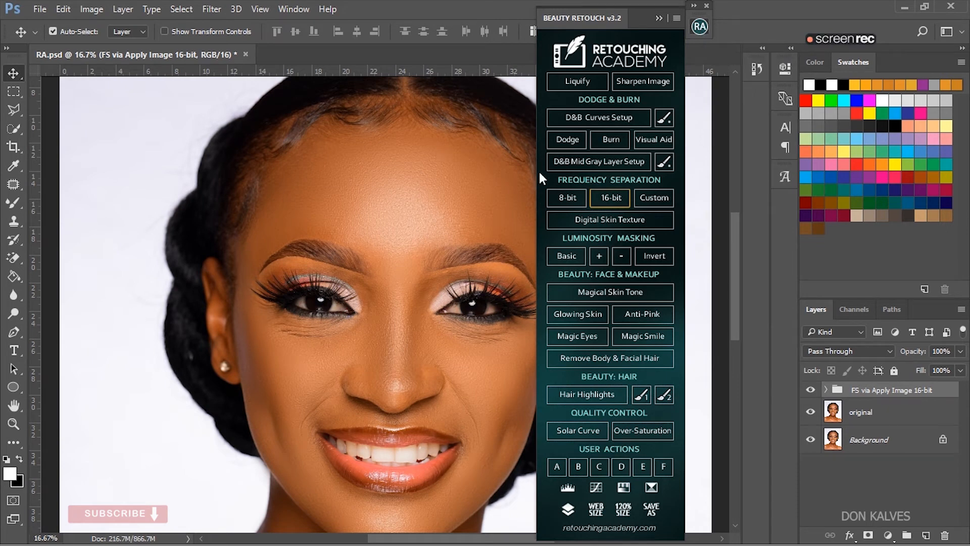
click(572, 140)
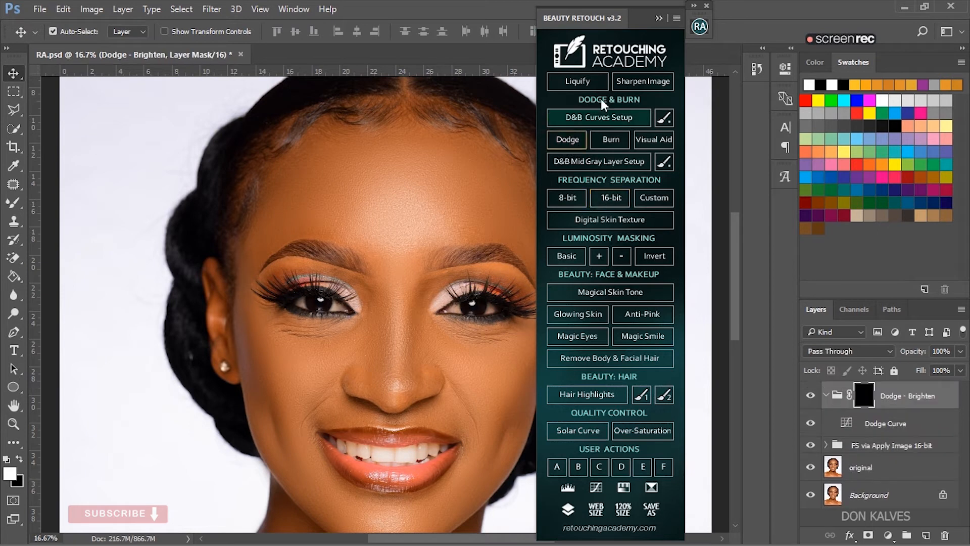
click(660, 17)
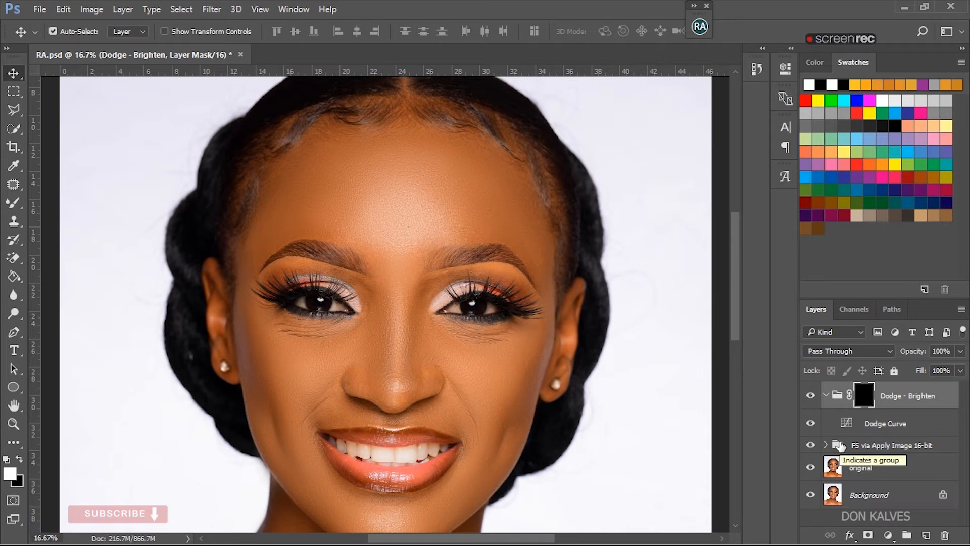
- Make the Dodge - Brighten group's layer mask active and switch to the Brush Tool
click(810, 422)
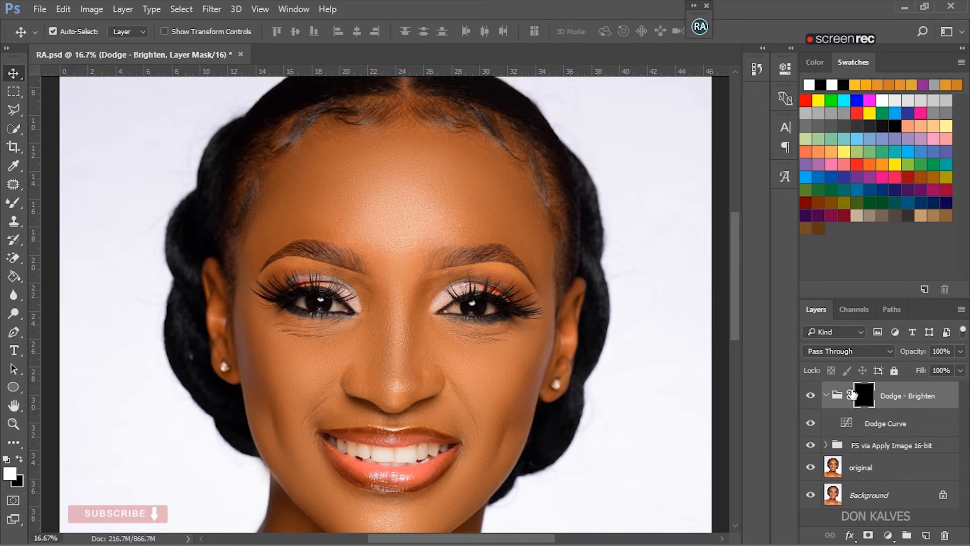
click(871, 426)
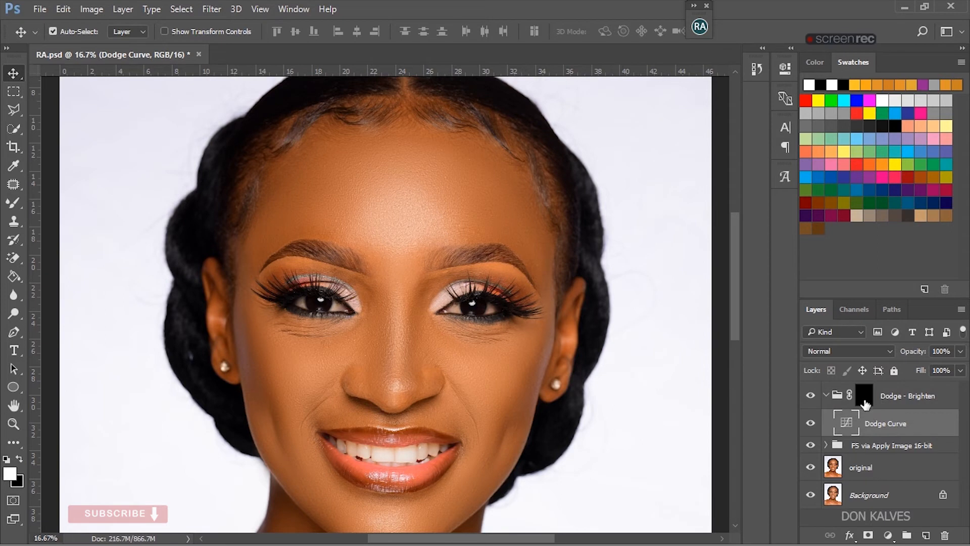
click(859, 397)
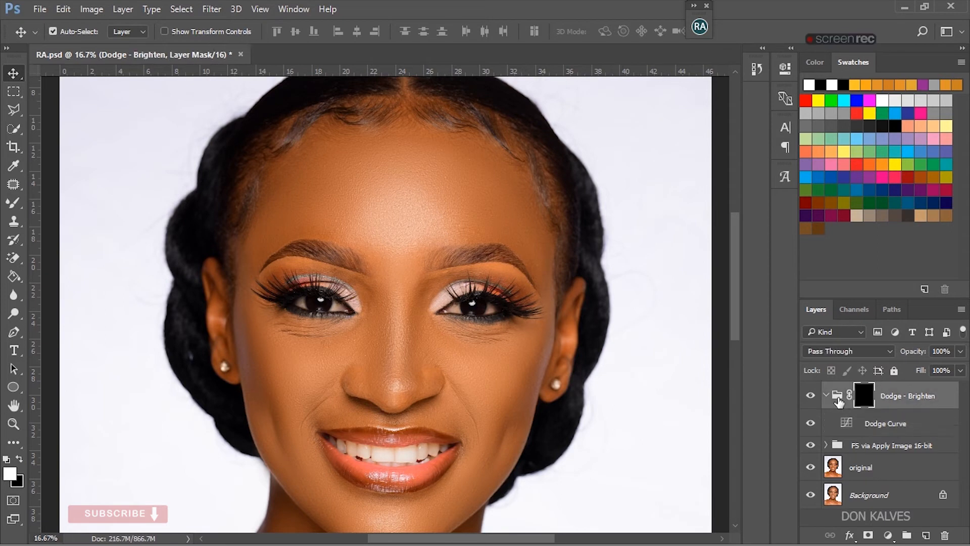
click(854, 400)
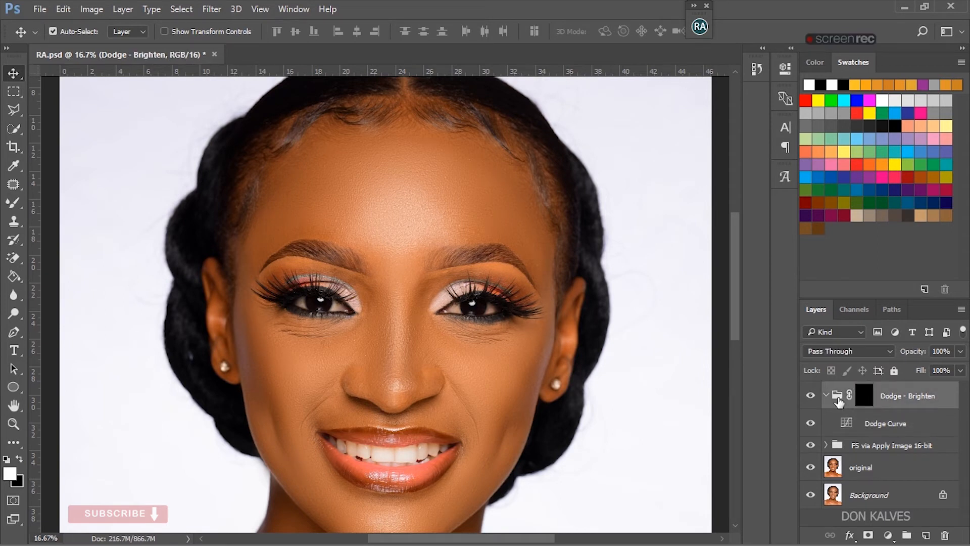
click(865, 396)
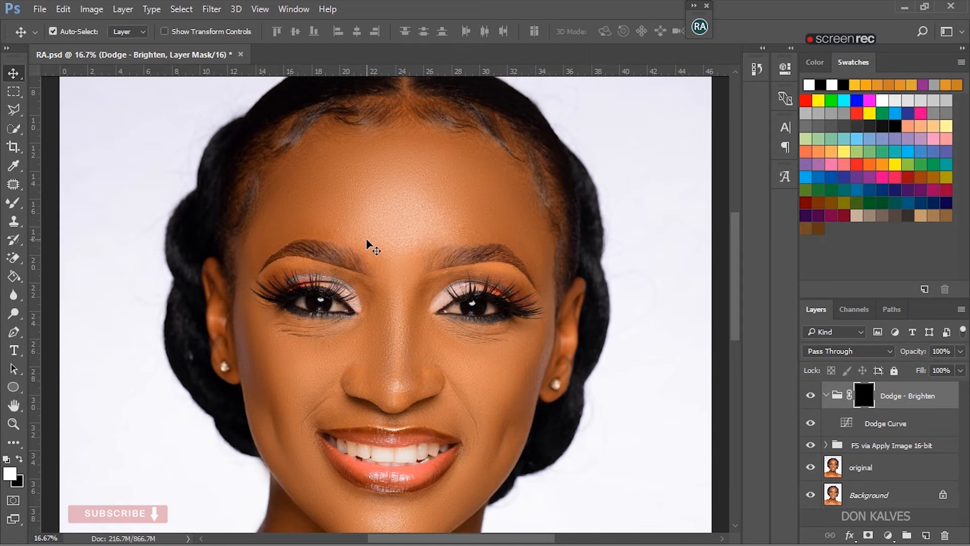
click(11, 206)
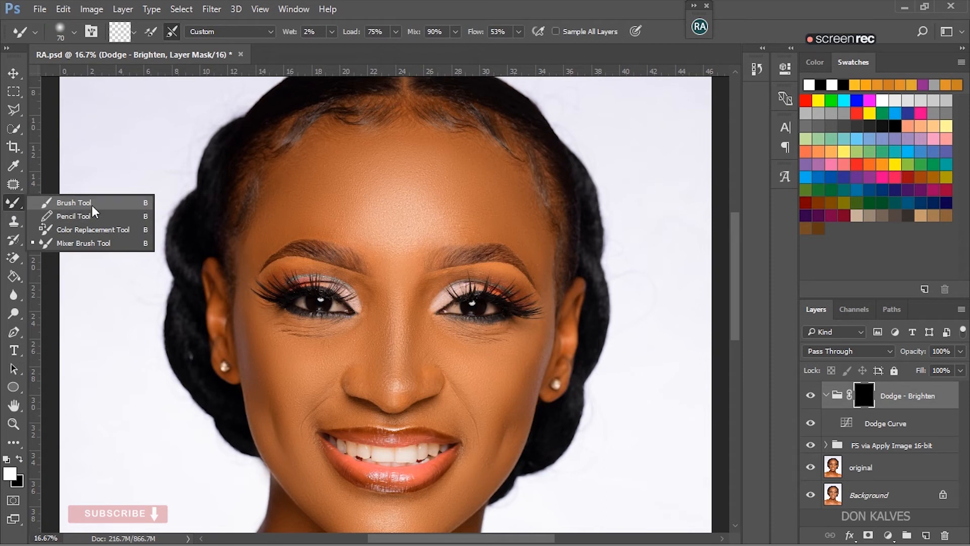
click(85, 203)
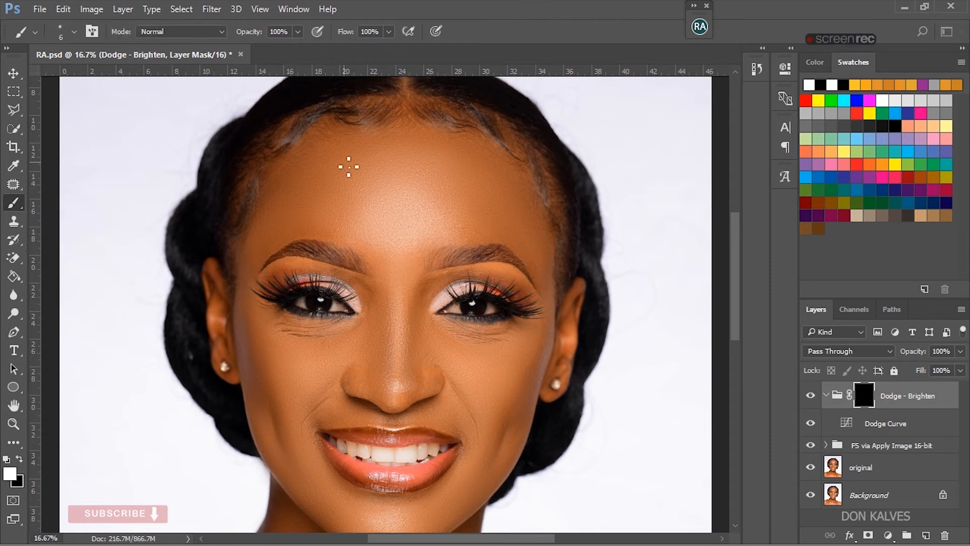
- Set the brush opacity to 51% and its flow to 40%
click(297, 34)
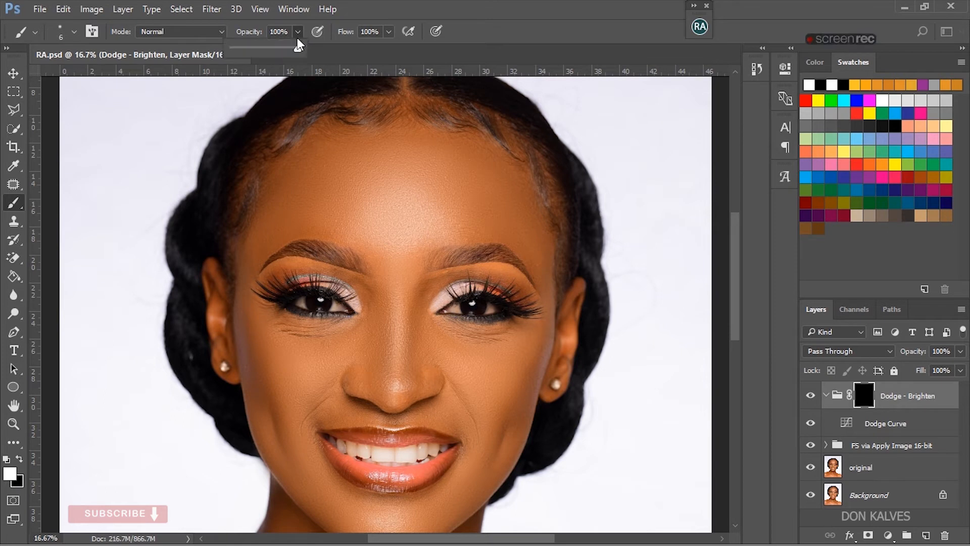
drag(297, 49, 258, 53)
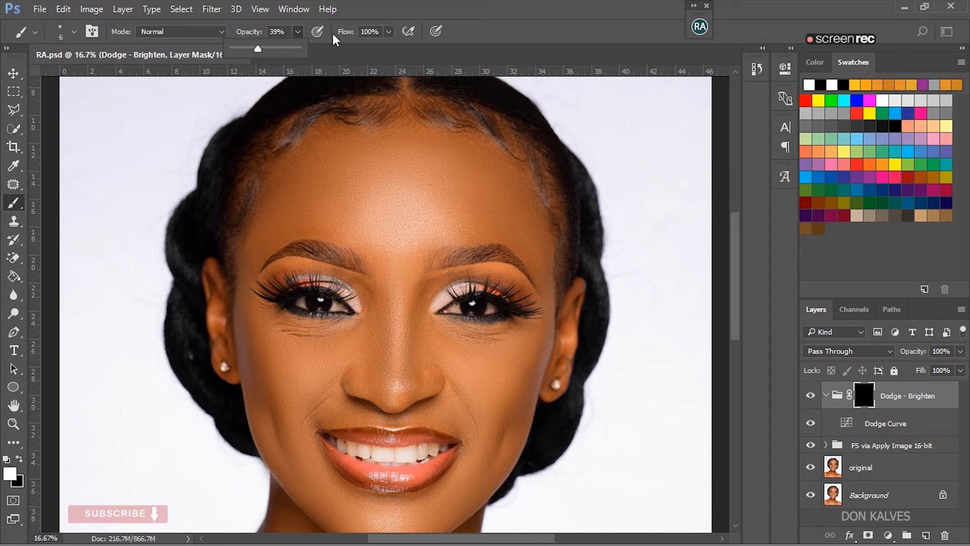
click(389, 33)
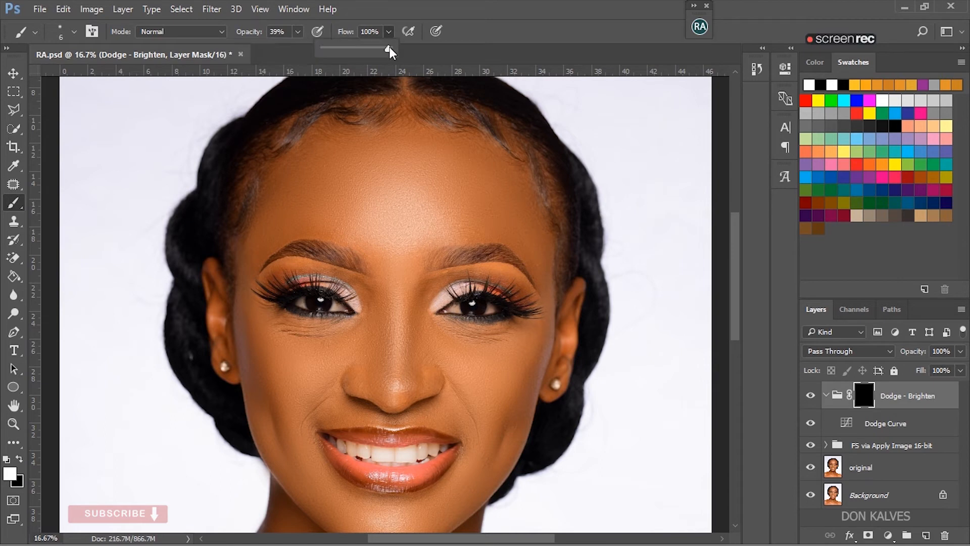
drag(355, 49, 350, 50)
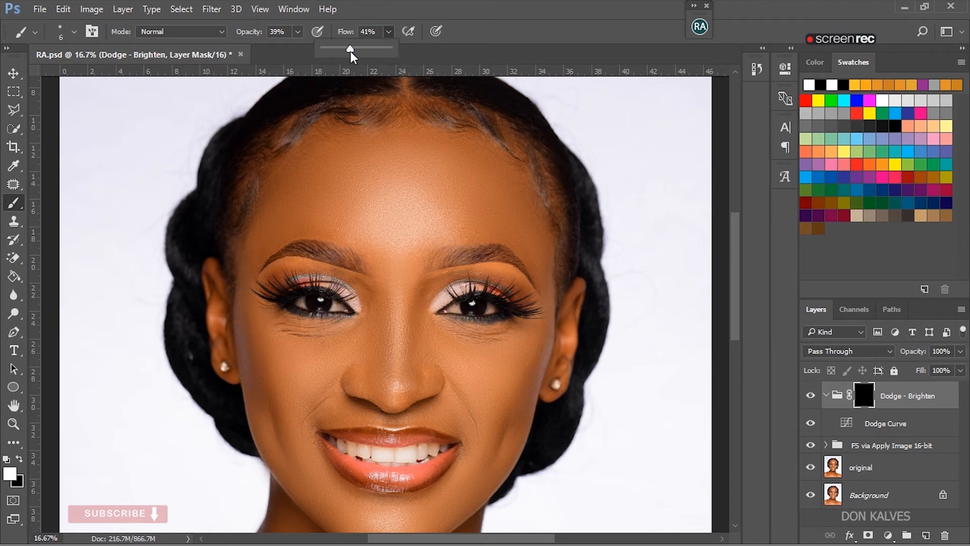
click(297, 31)
drag(298, 47, 305, 47)
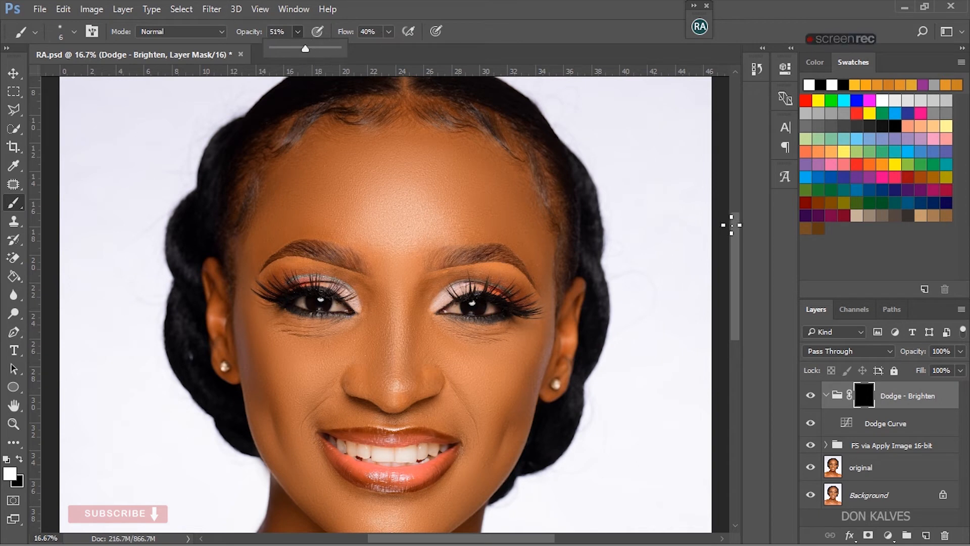
- Enlarge the brush to 400 px, sized for painting over the facial skin
drag(733, 228, 735, 243)
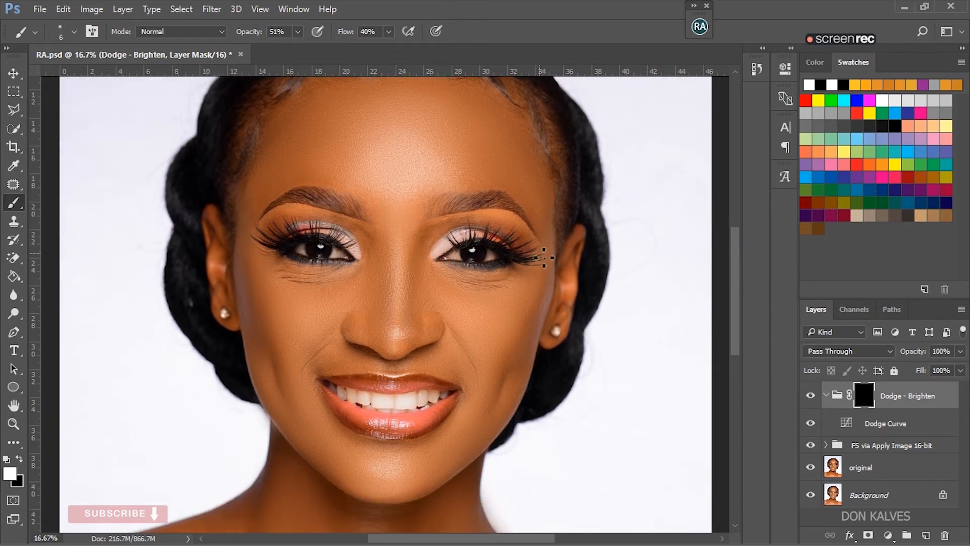
key(bracketright)
key(bracketright)
key(bracketright)
key(bracketright)
key(bracketright)
key(bracketright)
key(bracketright)
key(bracketright)
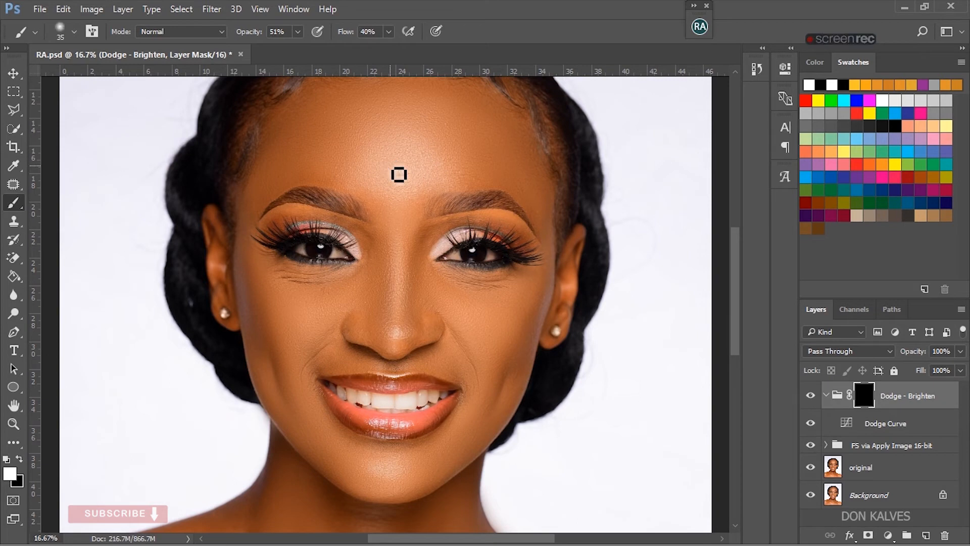
key(bracketright)
key(bracketright)
key(bracketright)
key(bracketright)
key(bracketright)
key(bracketright)
key(bracketright)
key(bracketright)
key(bracketright)
key(bracketright)
key(bracketright)
key(bracketright)
key(bracketright)
key(bracketright)
key(bracketright)
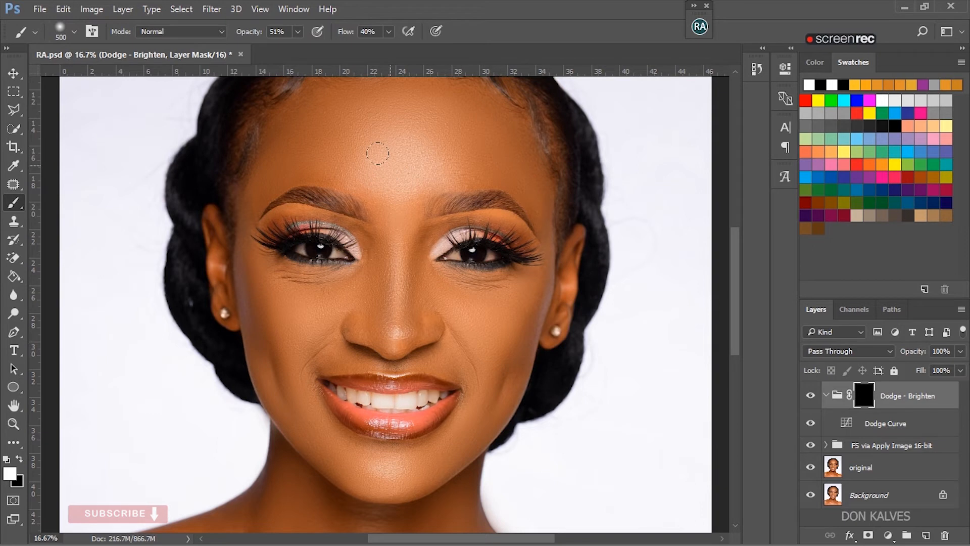
key(bracketleft)
- Preview the portrait in grayscale with a Black & White adjustment layer above the Dodge - Brighten group, and delete that layer
click(887, 535)
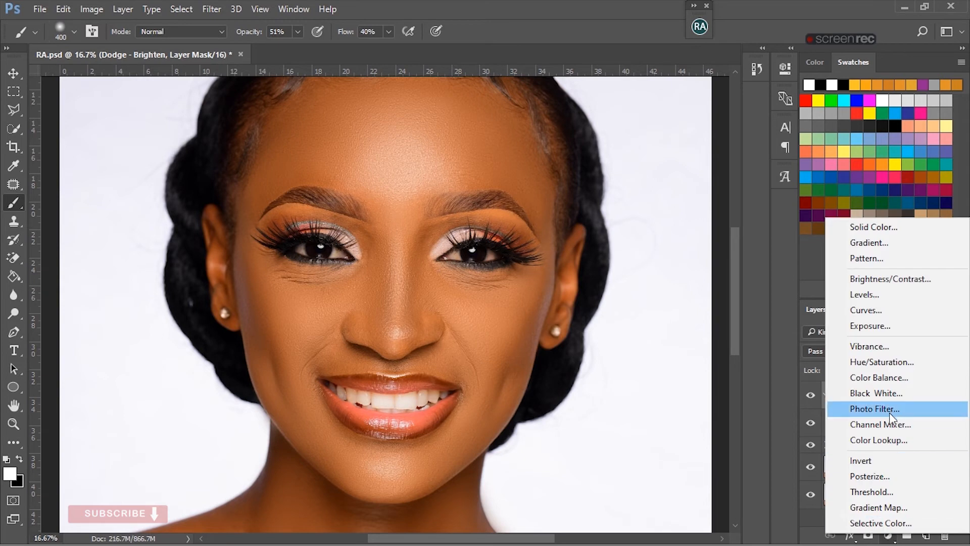
click(894, 394)
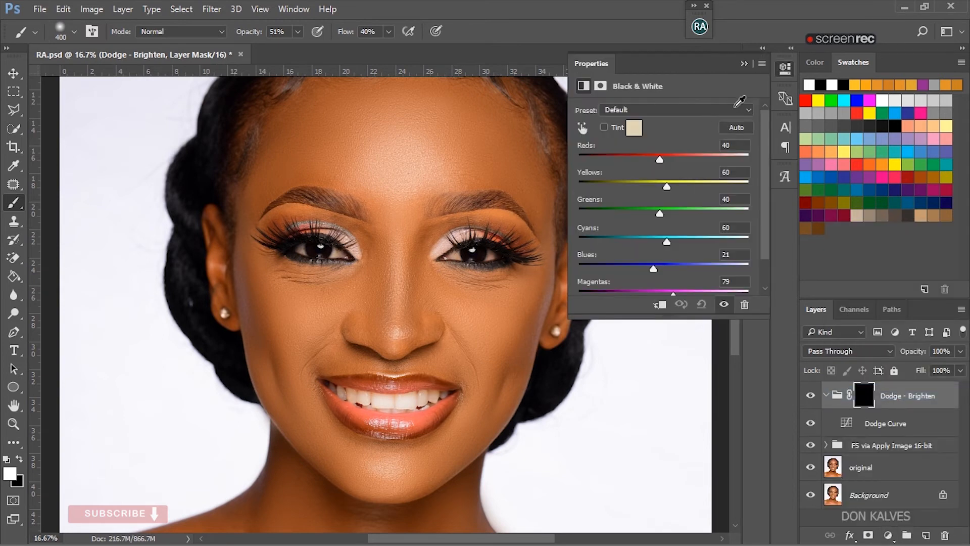
click(744, 64)
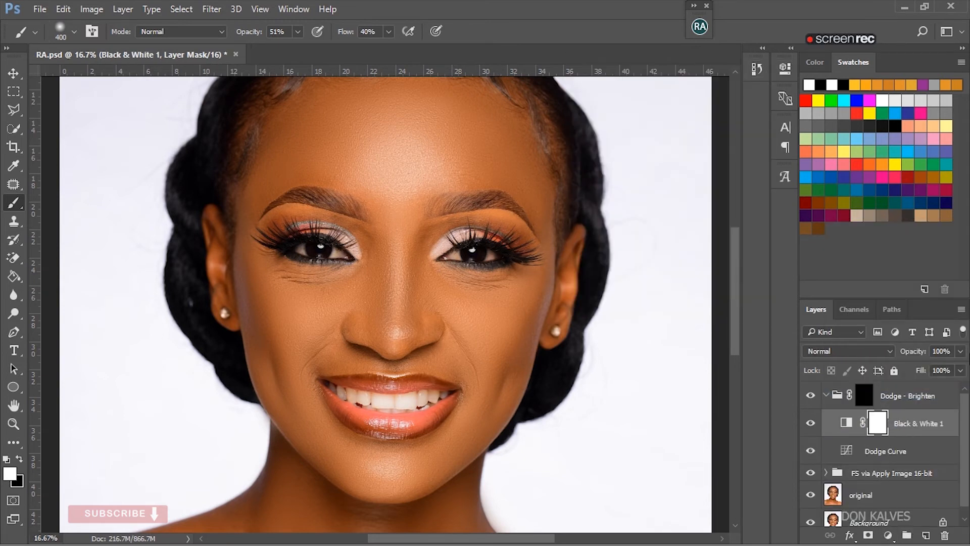
drag(925, 426, 926, 384)
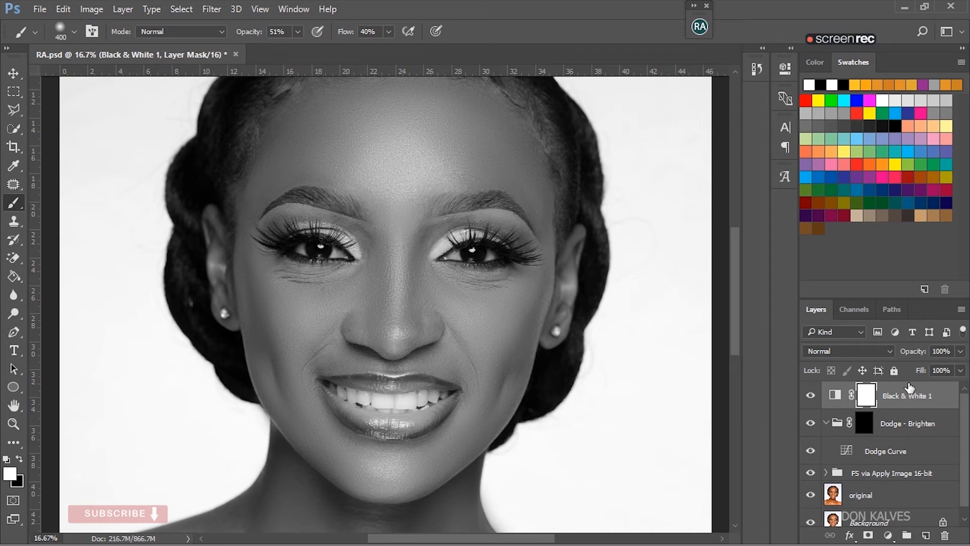
key(Delete)
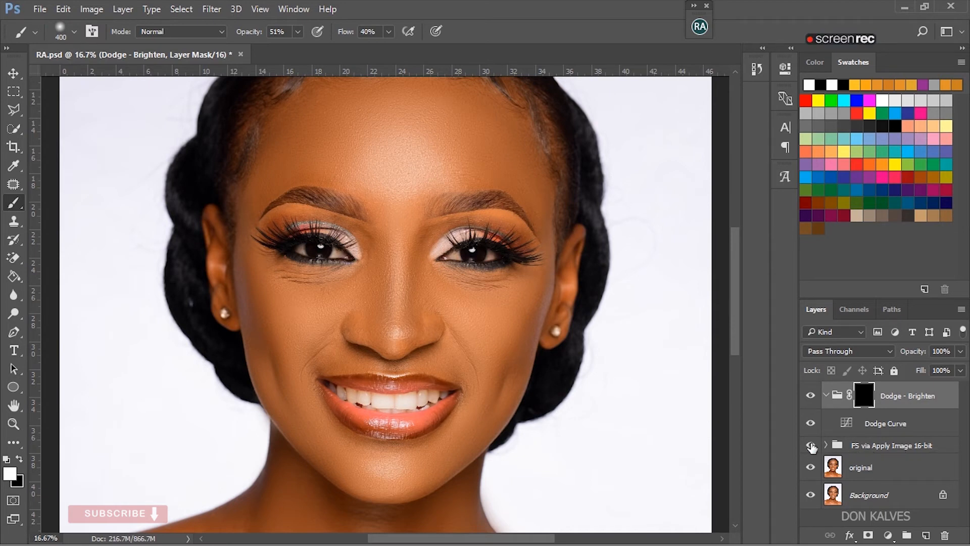
- Hide the FS via Apply Image 16-bit group and brighten the centre of the forehead on the Dodge - Brighten mask with the 400 px brush
click(810, 445)
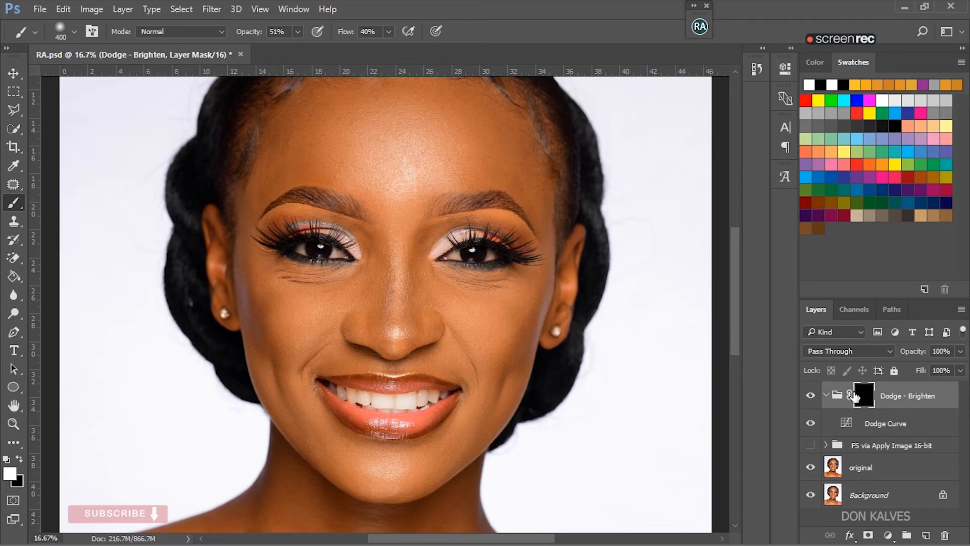
click(854, 398)
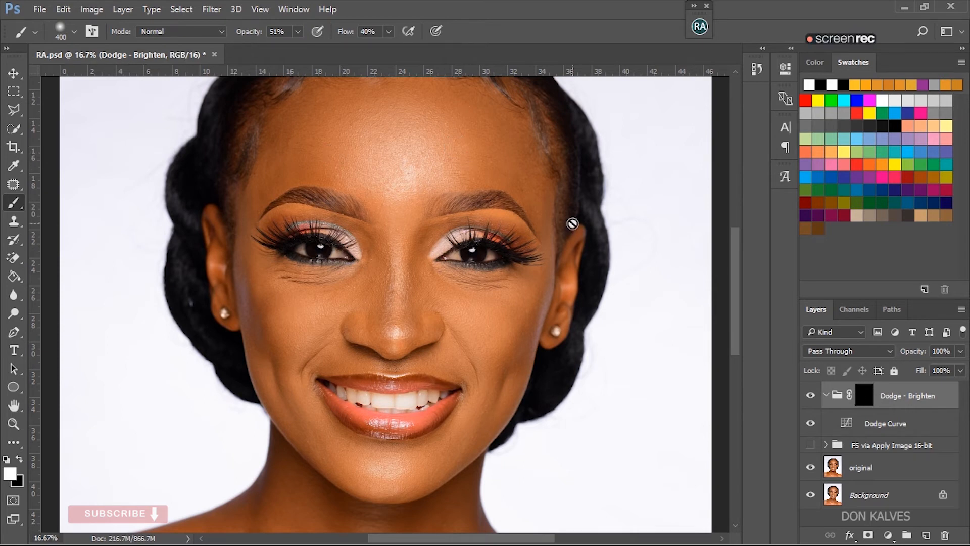
click(865, 398)
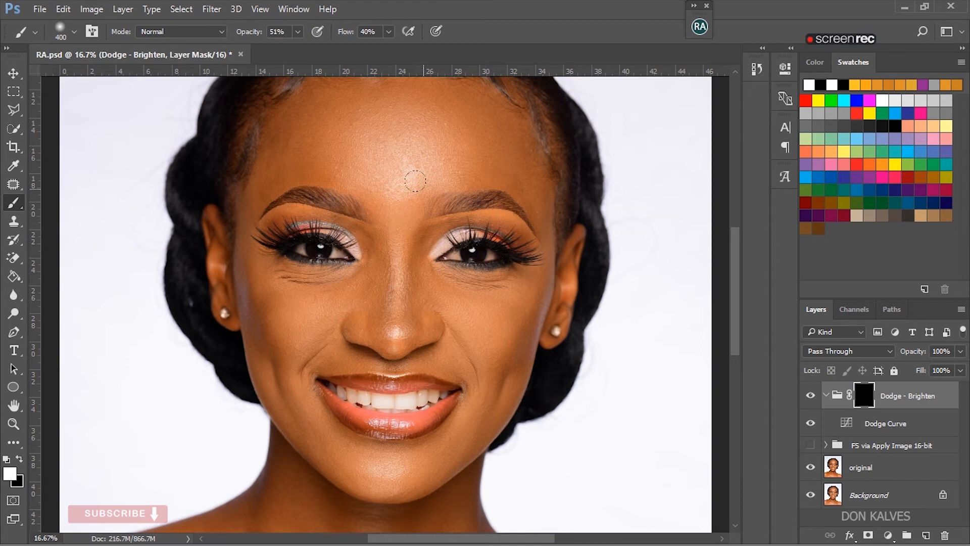
mouse_move(399, 167)
mouse_down()
mouse_move(385, 173)
mouse_move(386, 191)
mouse_up()
- Reduce the brush to 150 px and paint a highlight down the bridge of the nose on the Dodge - Brighten mask
key(bracketleft)
key(bracketleft)
key(bracketleft)
key(bracketleft)
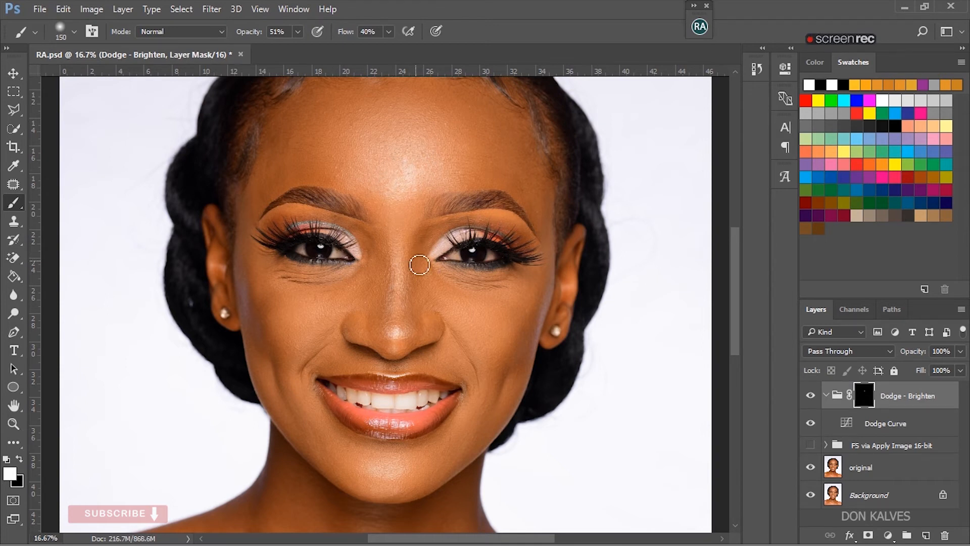
drag(403, 257, 402, 336)
- Enlarge the brush to 250 px and dodge the chin highlight and the upper chest along the collarbones
key(bracketright)
key(bracketright)
key(bracketright)
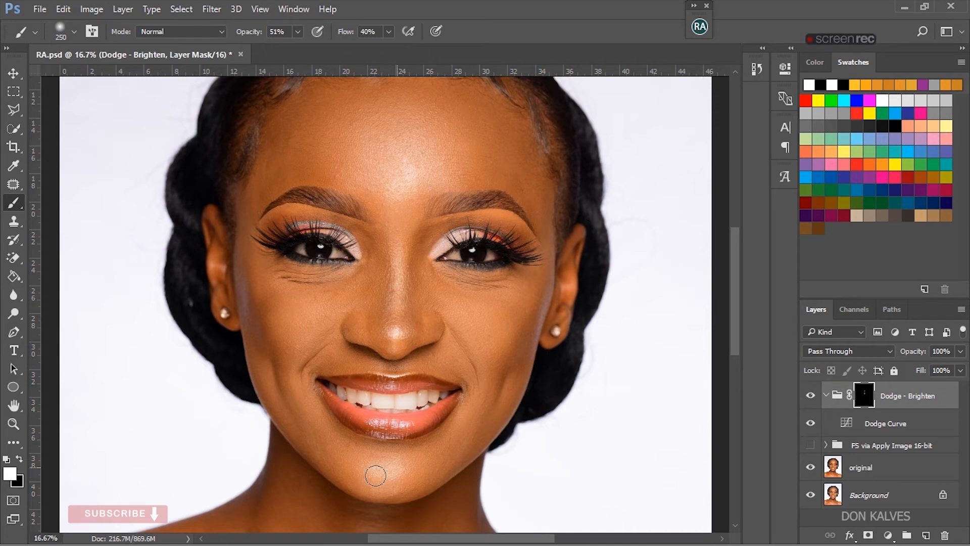
drag(735, 280, 741, 374)
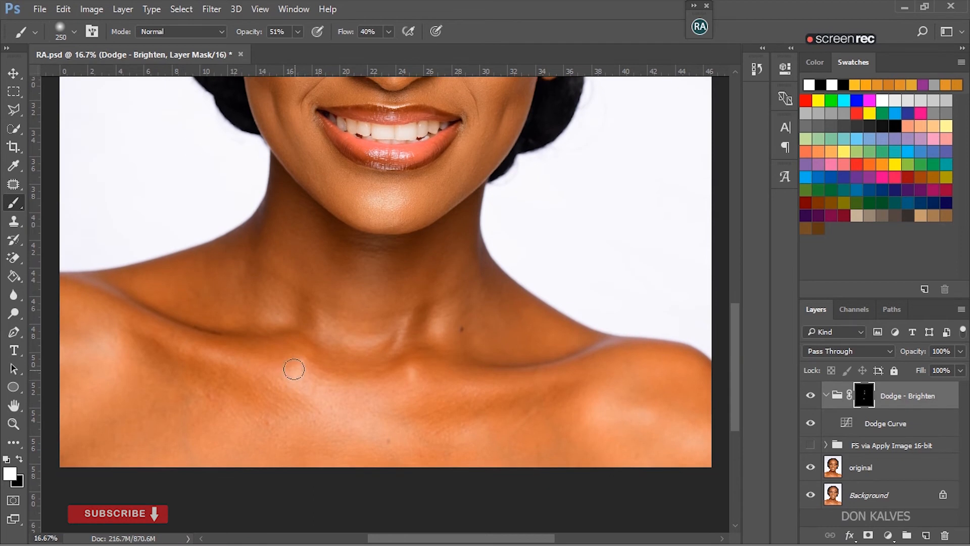
mouse_move(325, 393)
mouse_down()
mouse_move(379, 393)
mouse_move(410, 373)
mouse_up()
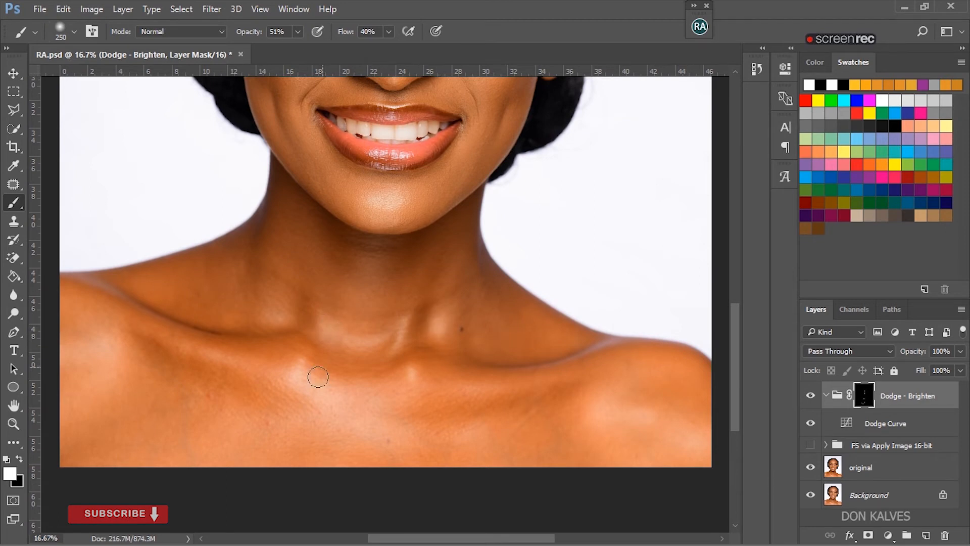
- Enlarge the brush to 600 px and dodge the broad shoulder highlights on the Dodge - Brighten mask
key(bracketright)
key(bracketright)
key(bracketright)
drag(598, 399, 618, 398)
- Show the FS via Apply Image 16-bit group, set the Dodge - Brighten group's opacity to 82%, and collapse that group
drag(735, 313, 741, 247)
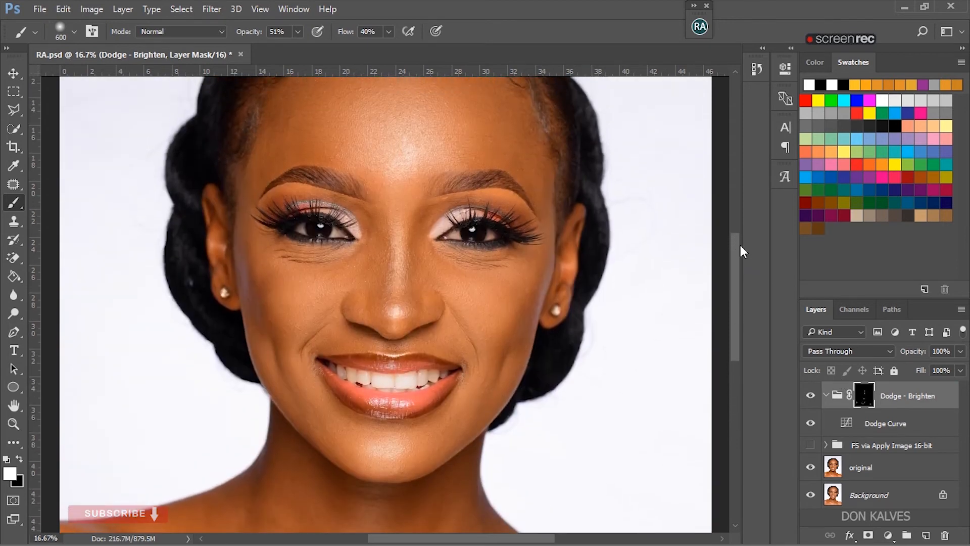
click(810, 444)
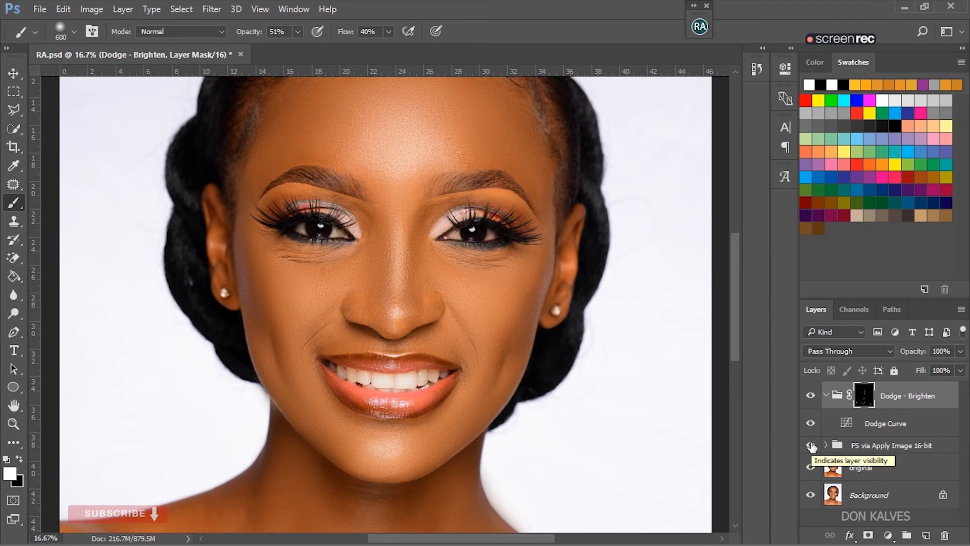
click(960, 370)
drag(960, 369, 957, 370)
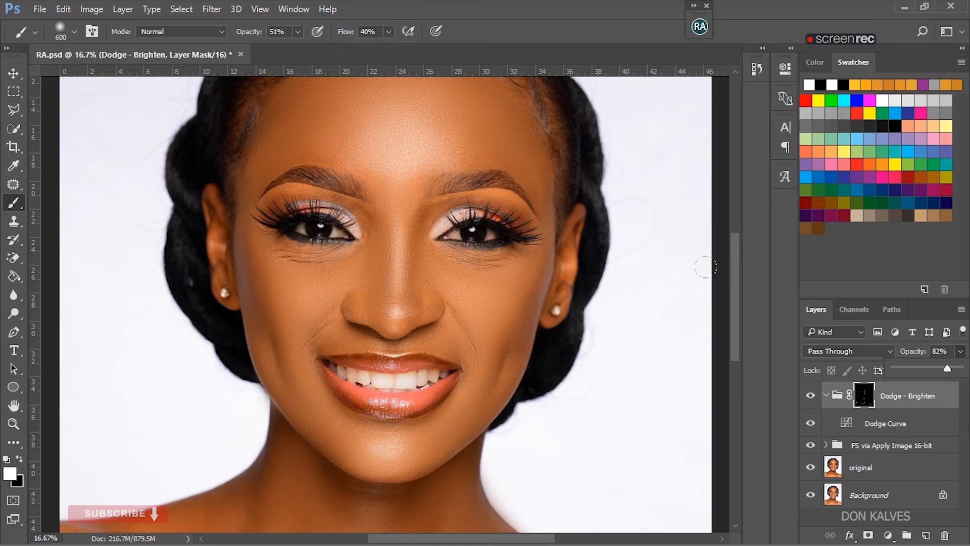
click(826, 396)
click(825, 397)
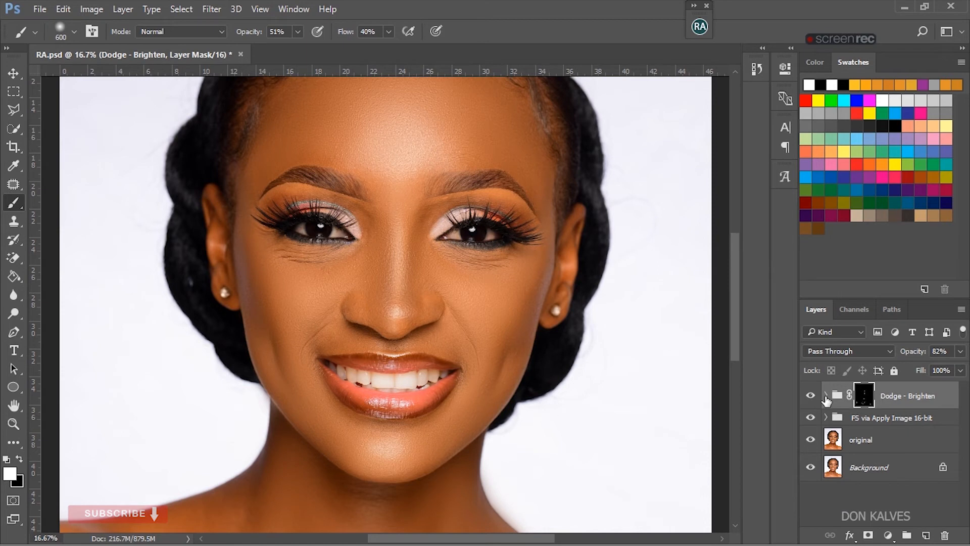
- Create the masked Burn - Darken curve group with the Burn action of BEAUTY RETOUCH v3.2 and put the extension away
click(702, 30)
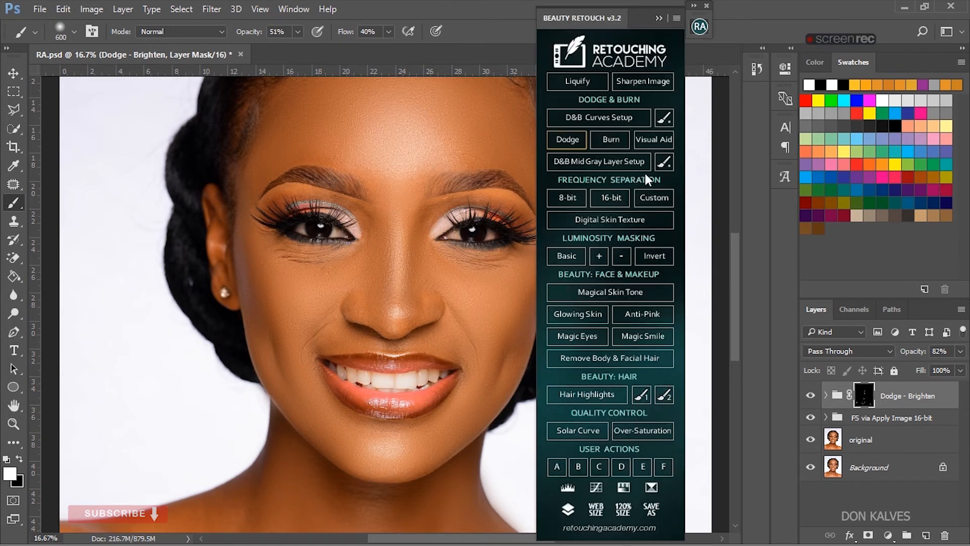
click(613, 143)
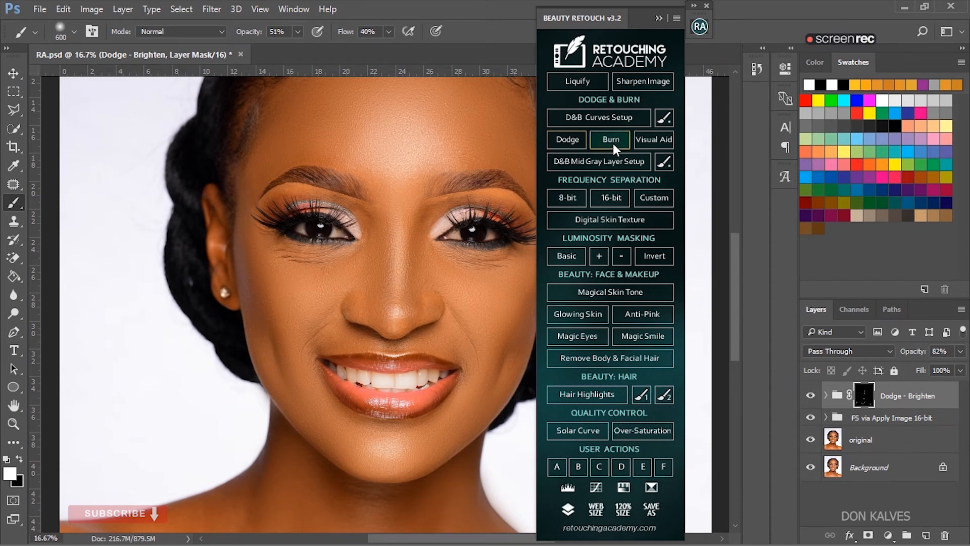
click(662, 19)
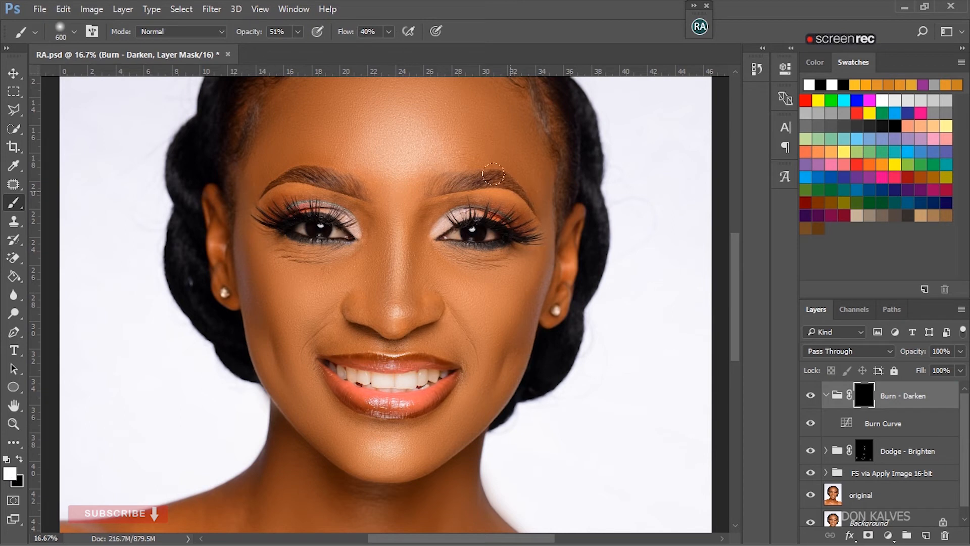
- Hide the FS via Apply Image 16-bit group and burn both sides of the nose and the cheek contours with a 250 px brush
key(bracketleft)
key(bracketleft)
key(bracketleft)
key(bracketleft)
key(bracketright)
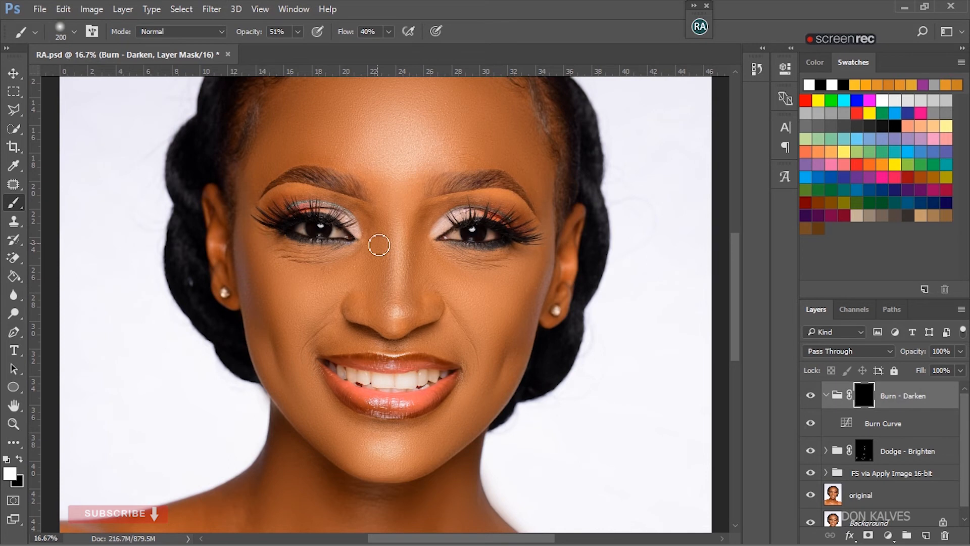
key(bracketleft)
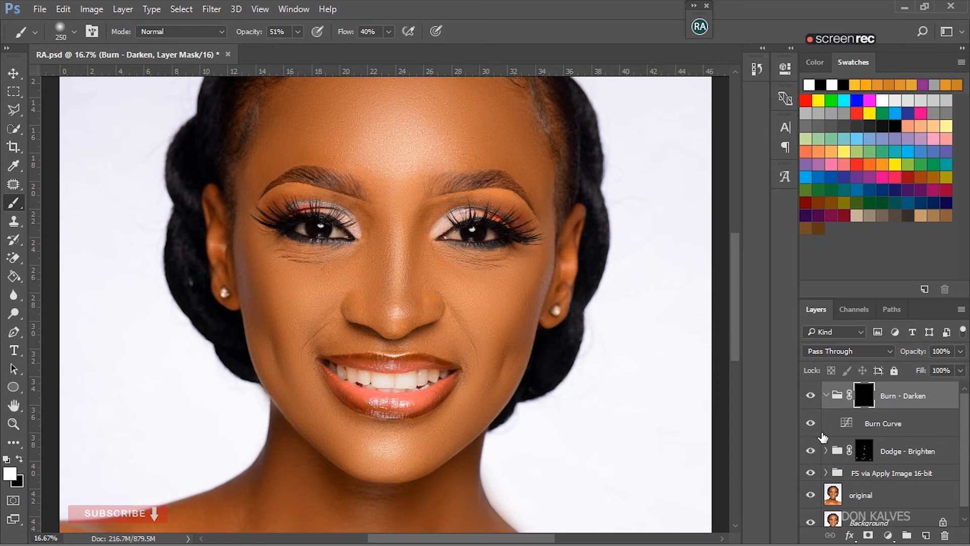
click(811, 473)
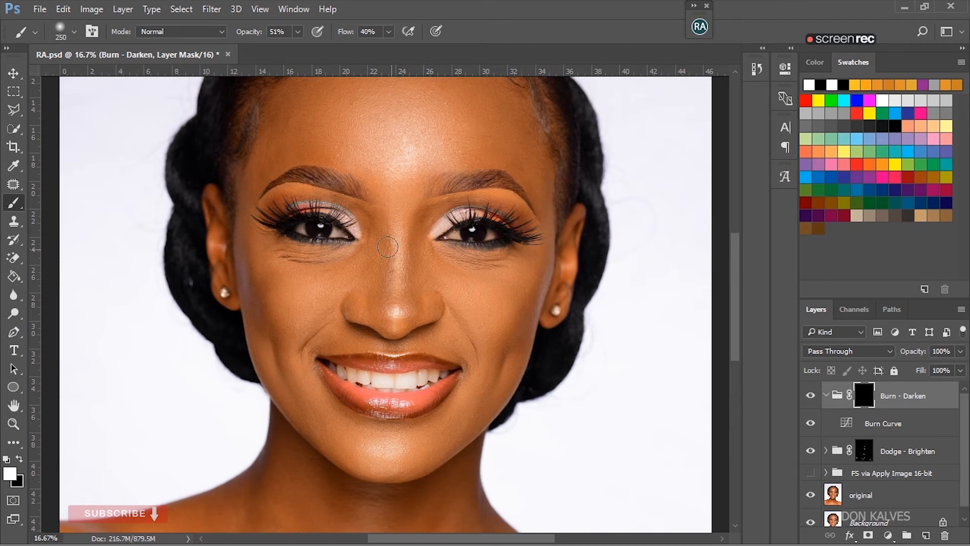
drag(379, 233, 377, 298)
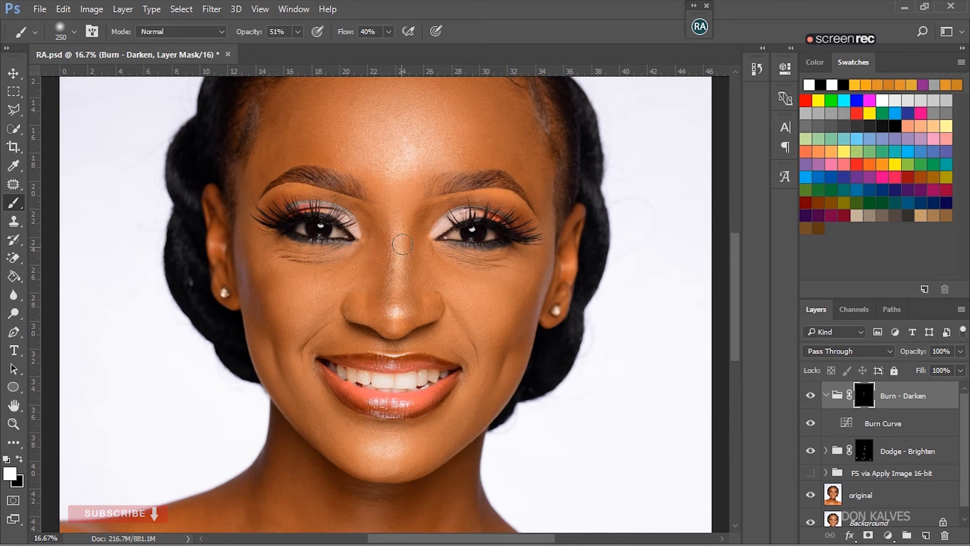
drag(423, 222, 413, 303)
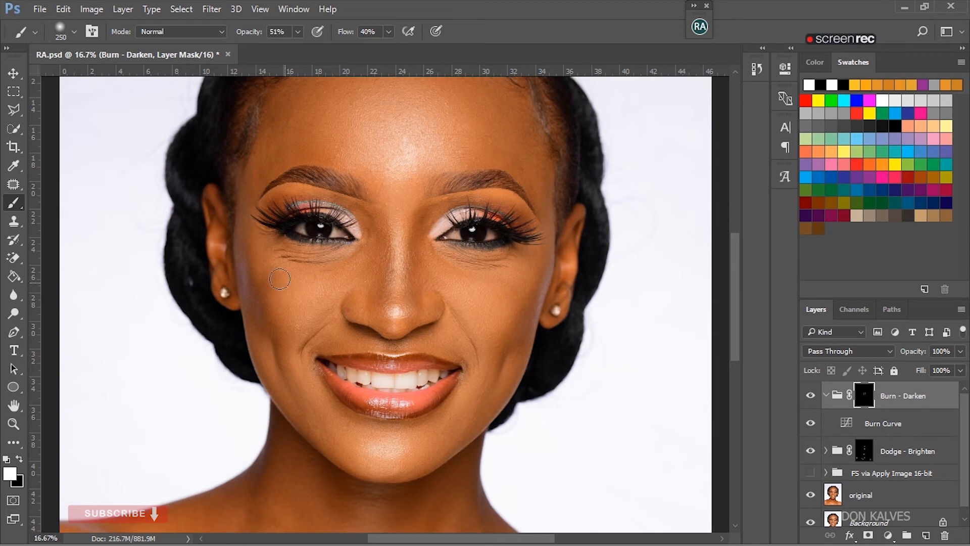
mouse_move(247, 274)
mouse_down()
mouse_move(279, 326)
mouse_move(267, 317)
mouse_move(270, 282)
mouse_up()
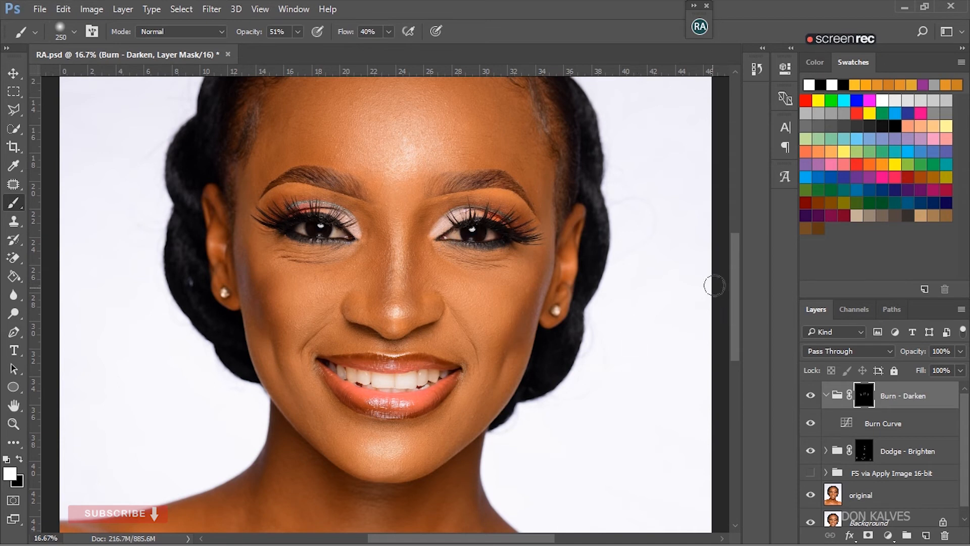
- Burn the shadows in the neck hollows and above and below both collarbones on the Burn - Darken mask
drag(734, 283, 742, 345)
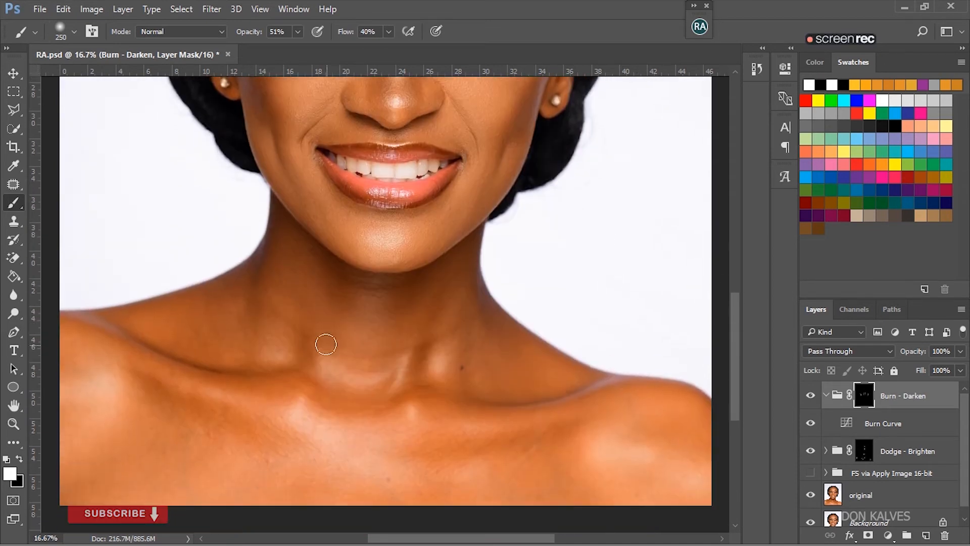
drag(307, 340, 306, 370)
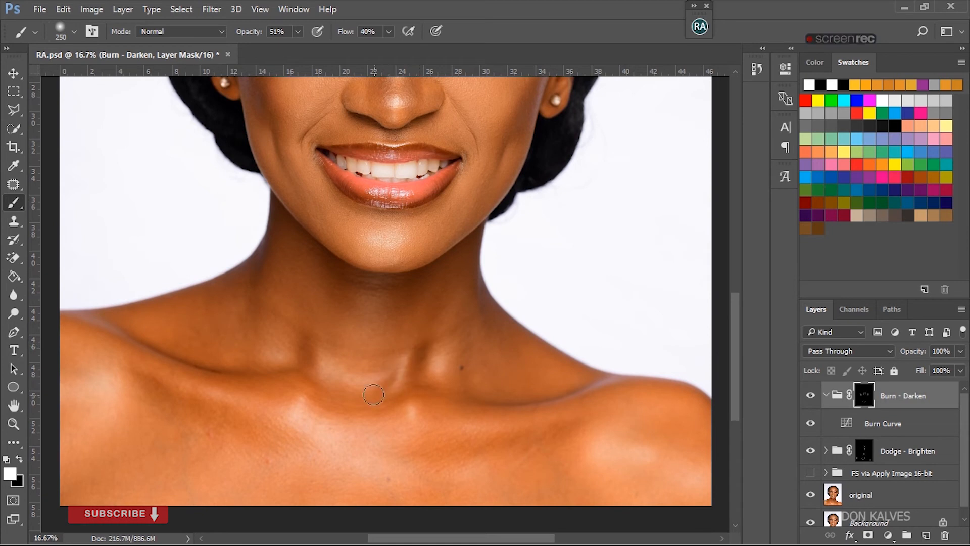
drag(148, 384, 259, 435)
drag(232, 370, 156, 342)
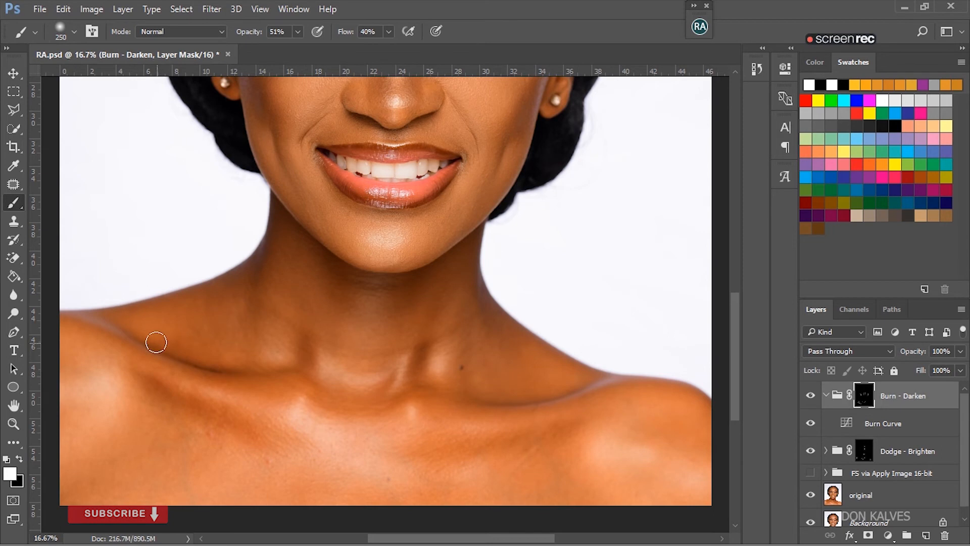
drag(567, 427, 442, 447)
mouse_move(558, 381)
mouse_down()
mouse_move(535, 394)
mouse_move(485, 395)
mouse_up()
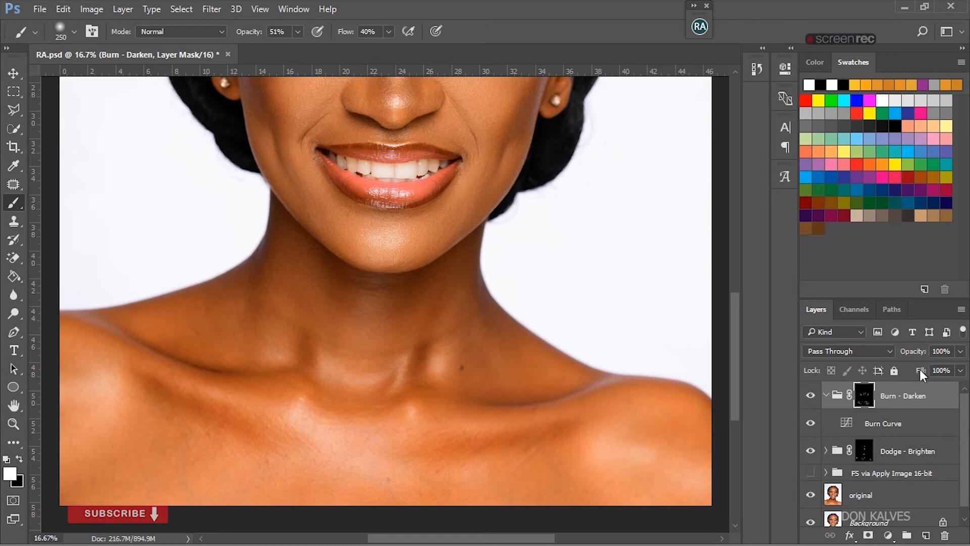
- Set the Burn - Darken group's opacity to 41% and compare the chest and face with and without the burn effect
click(960, 351)
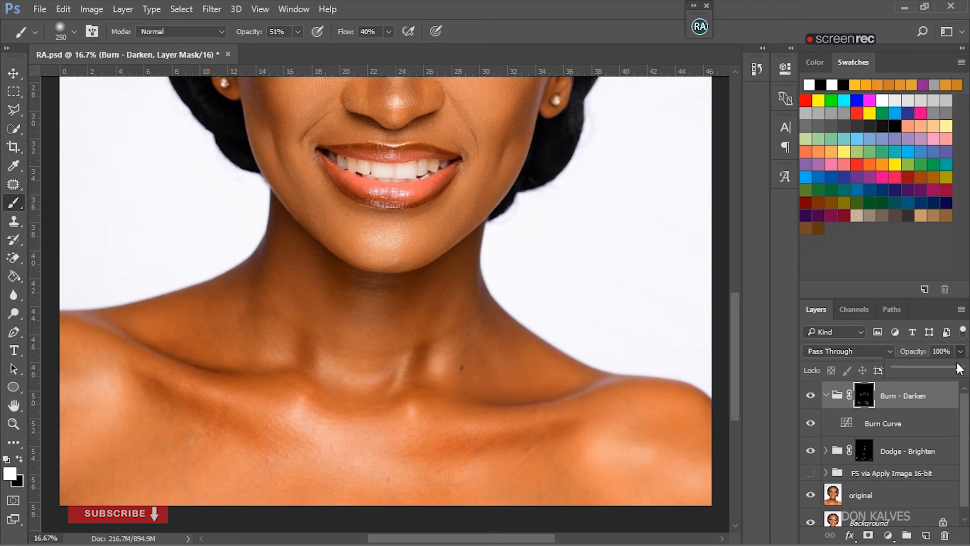
drag(959, 368, 956, 369)
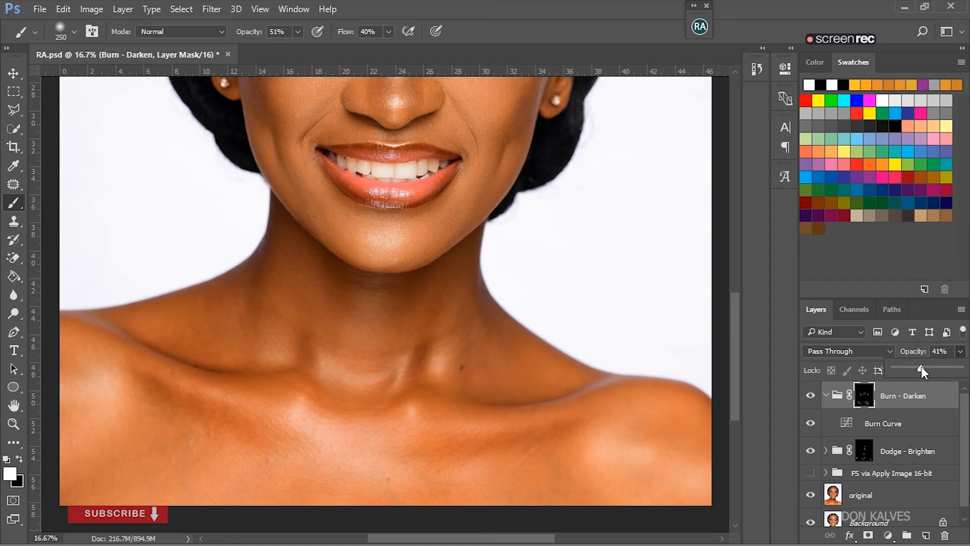
click(809, 396)
click(810, 396)
click(809, 397)
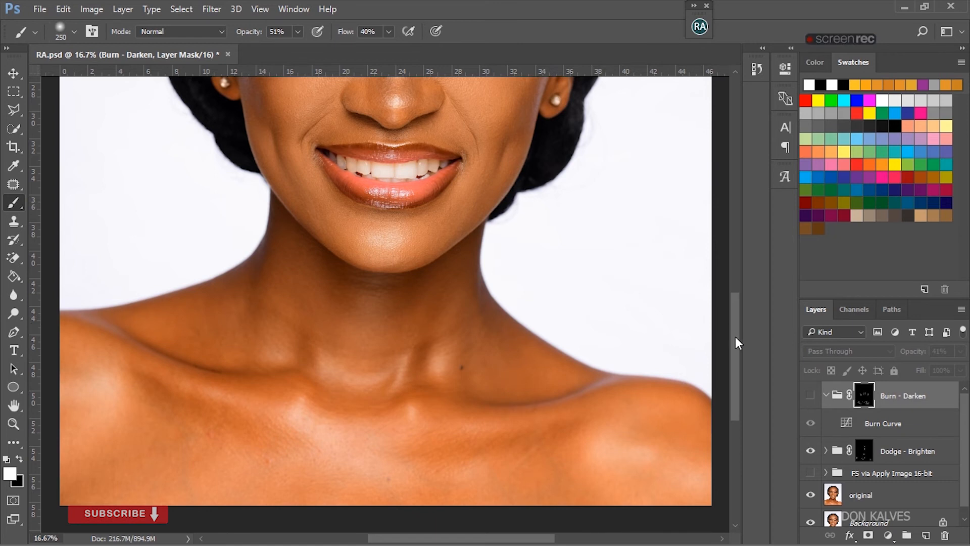
drag(738, 338, 732, 294)
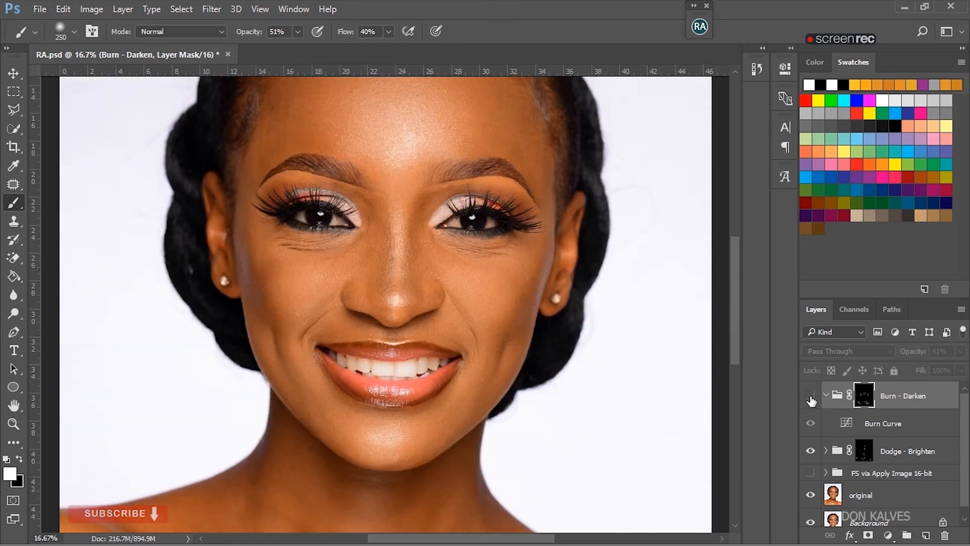
click(810, 396)
click(810, 396)
click(811, 396)
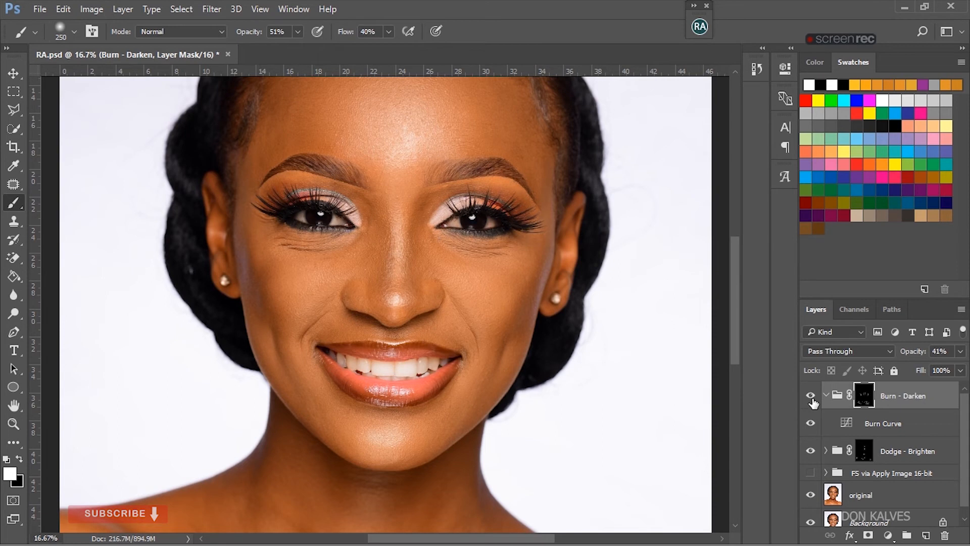
- Show the FS via Apply Image 16-bit group and compare the face with the Burn - Darken group off and on
click(810, 473)
click(811, 397)
click(811, 397)
click(810, 397)
click(811, 397)
click(810, 397)
click(811, 397)
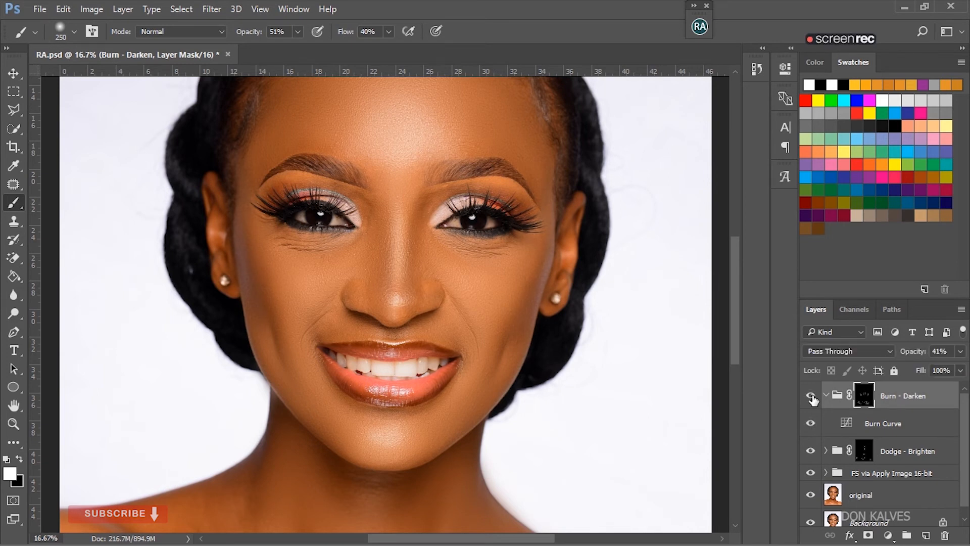
- Examine the burn effect on the nose and cheeks up close by switching the Burn - Darken group off and on
key(ctrl+plus)
key(ctrl+plus)
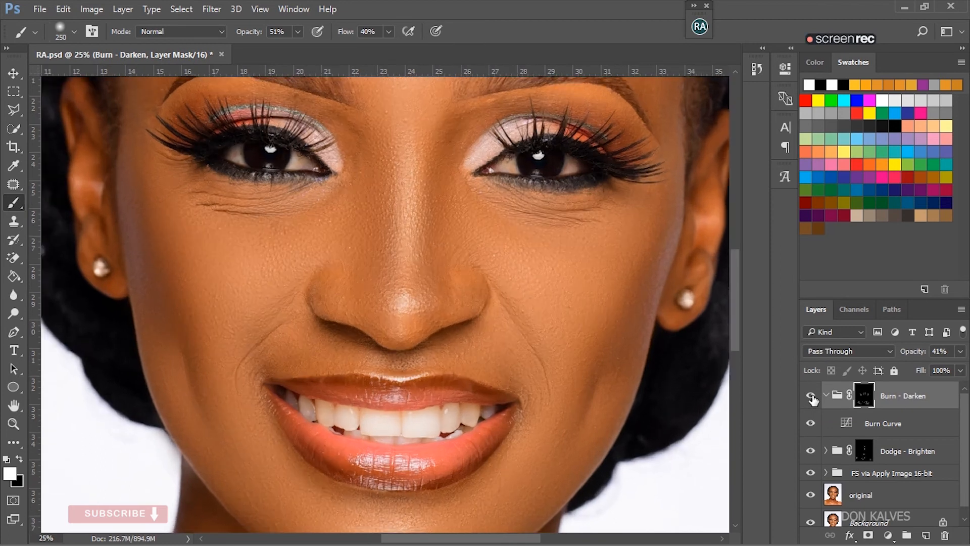
click(811, 397)
click(810, 396)
click(812, 395)
click(811, 395)
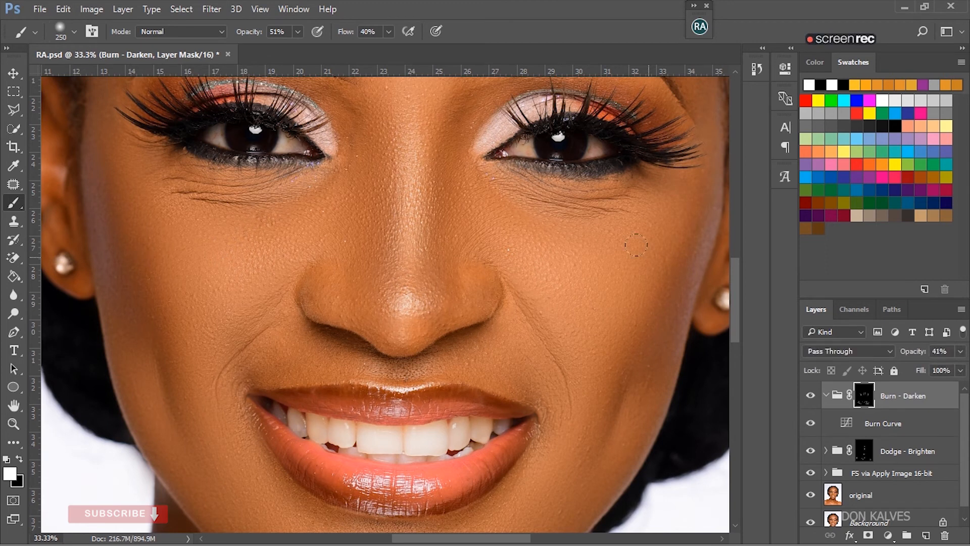
- Collapse the Burn - Darken group and compare the whole portrait with that group hidden and shown
key(ctrl+0)
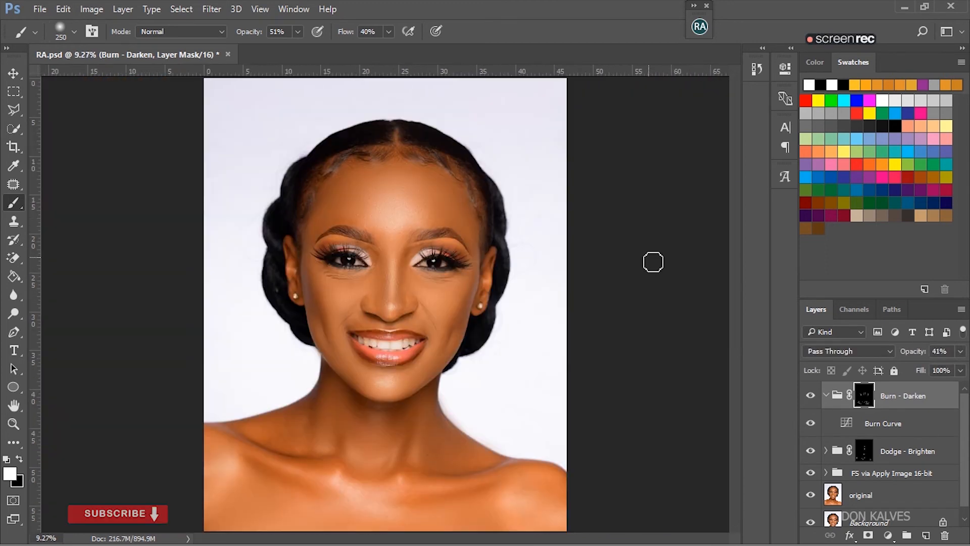
click(825, 396)
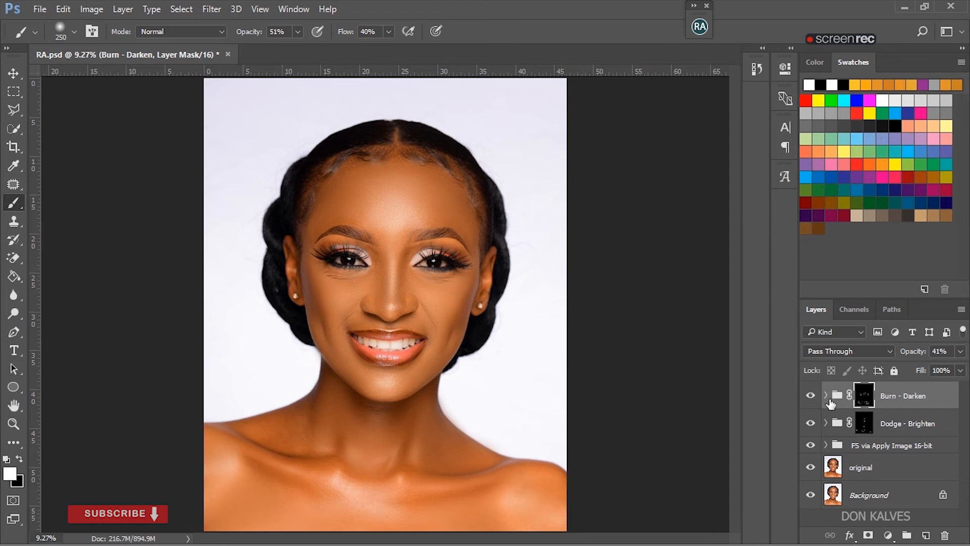
click(811, 397)
click(811, 396)
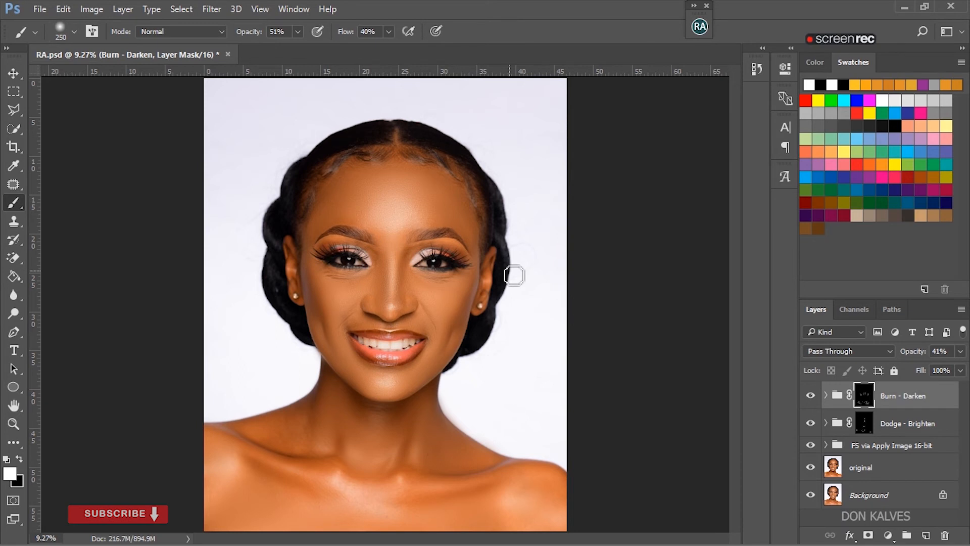
- Run the Magic Eyes action from the Beauty Retouch v3.2 tools above the Burn - Darken group
key(ctrl+plus)
key(ctrl+plus)
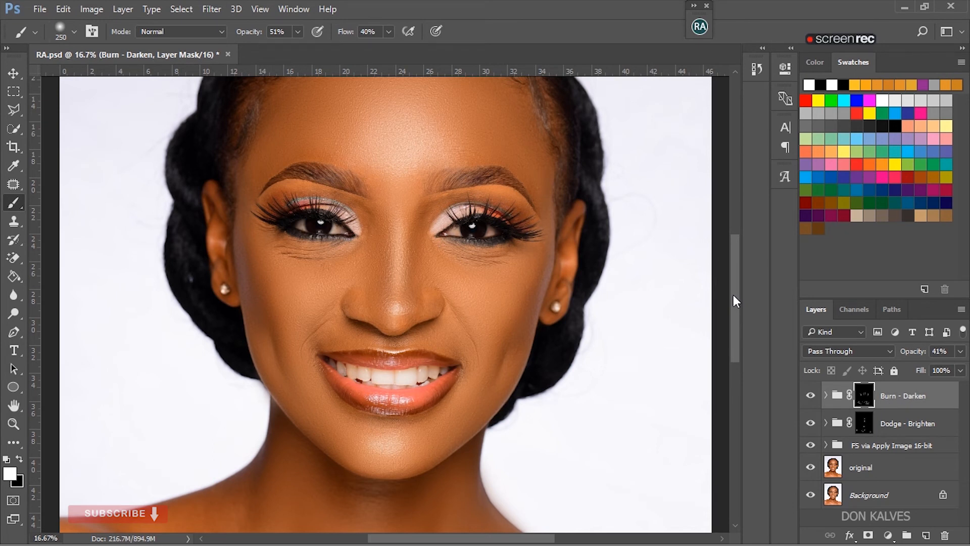
drag(732, 295, 736, 293)
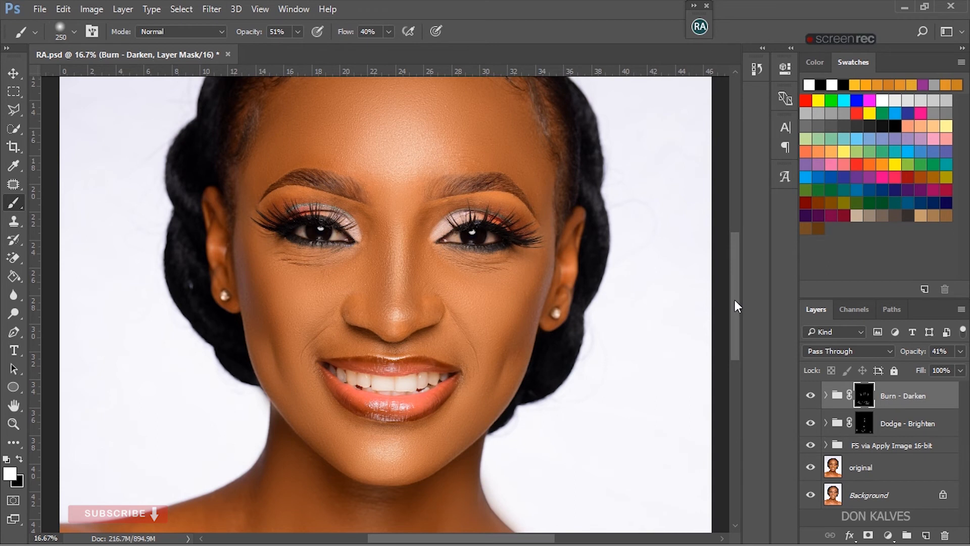
drag(735, 300, 735, 299)
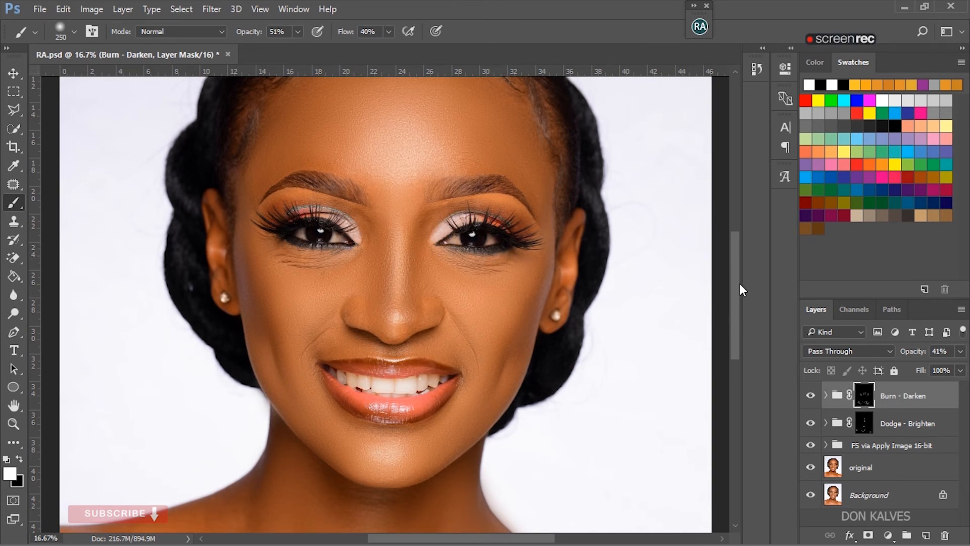
click(699, 26)
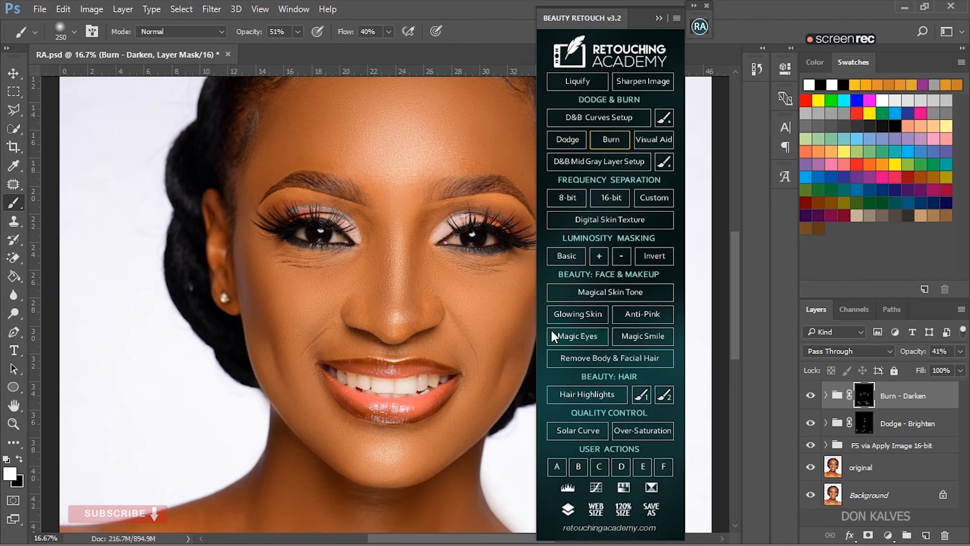
click(589, 335)
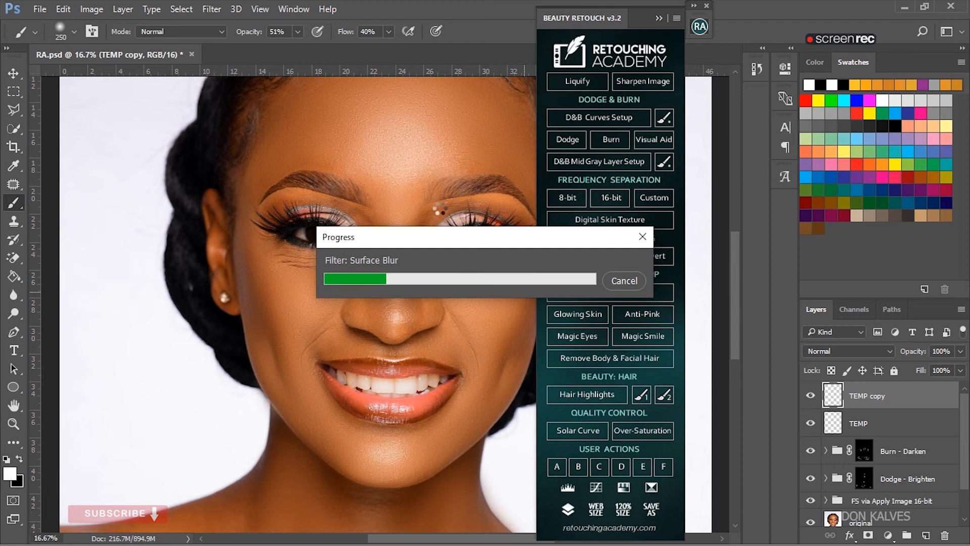
drag(488, 245, 402, 210)
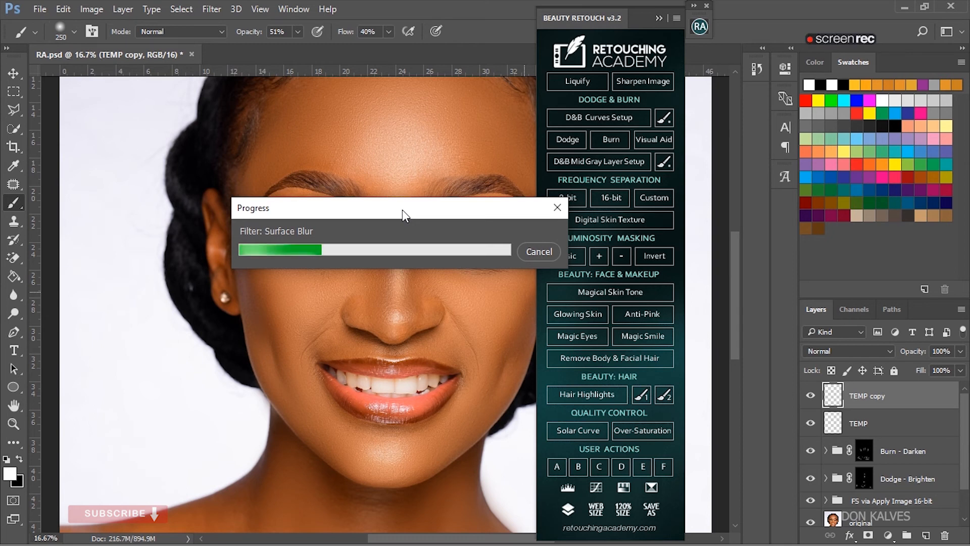
drag(392, 208, 330, 101)
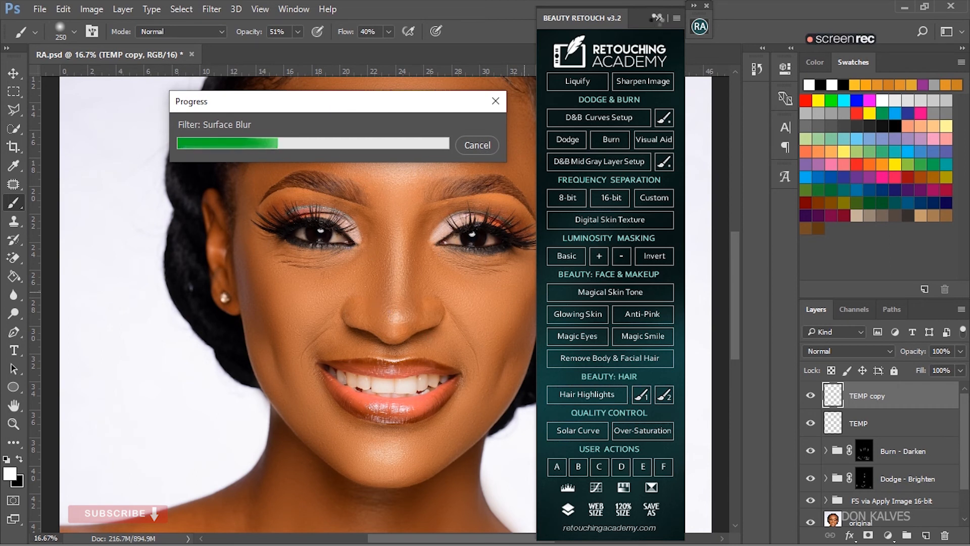
mouse_move(336, 104)
mouse_down()
mouse_move(350, 130)
mouse_move(354, 106)
mouse_up()
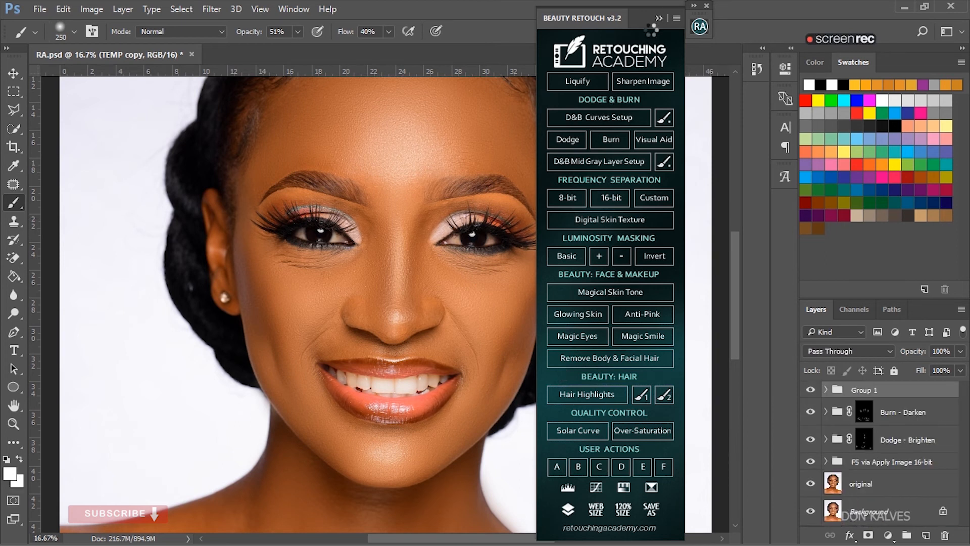
click(659, 17)
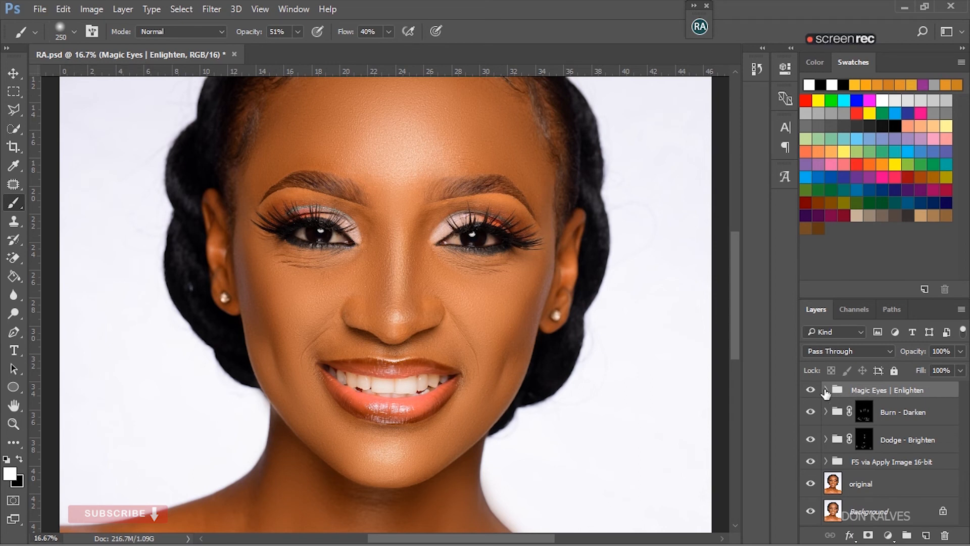
- Expand the Magic Eyes | Enlighten group and target the Clean Eye Whites Here group's layer mask for painting around the eyes
click(825, 390)
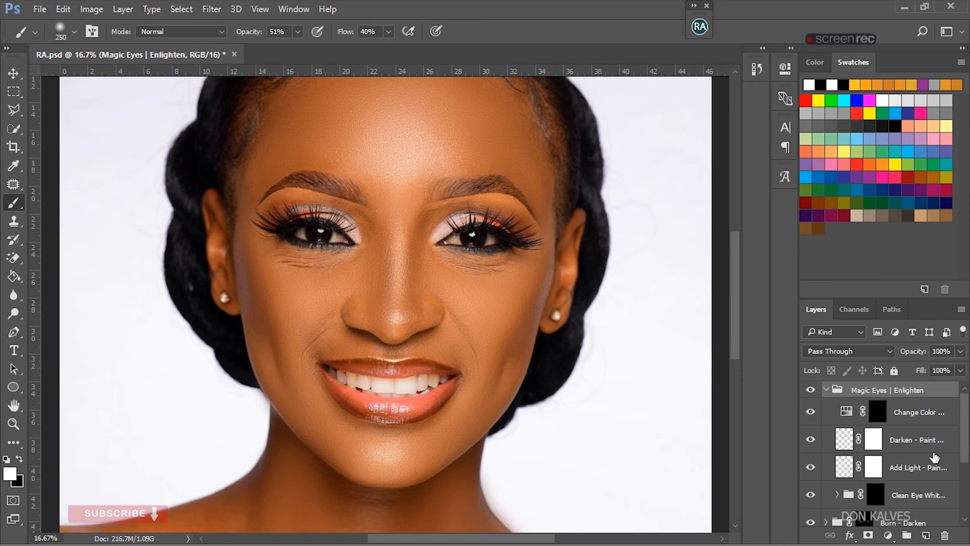
click(876, 495)
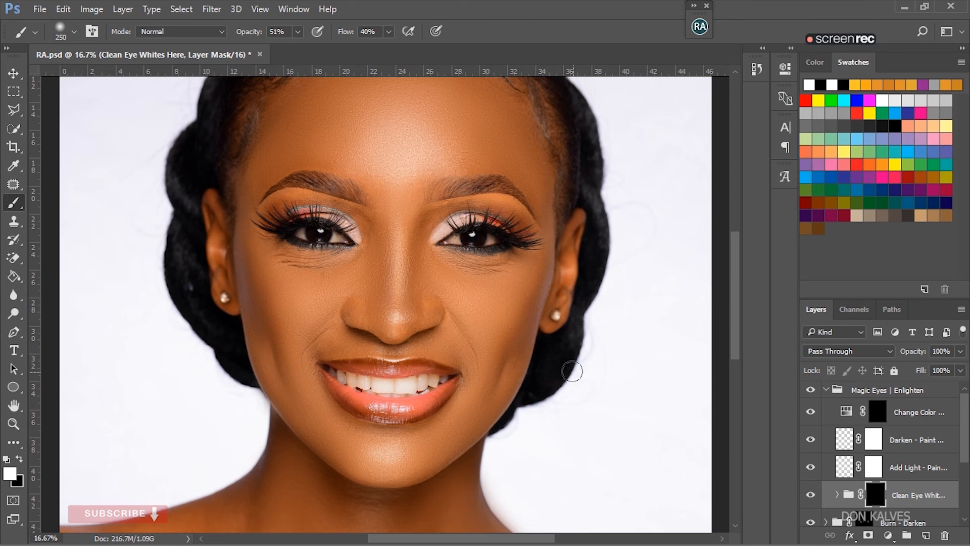
key(ctrl+plus)
key(ctrl+plus)
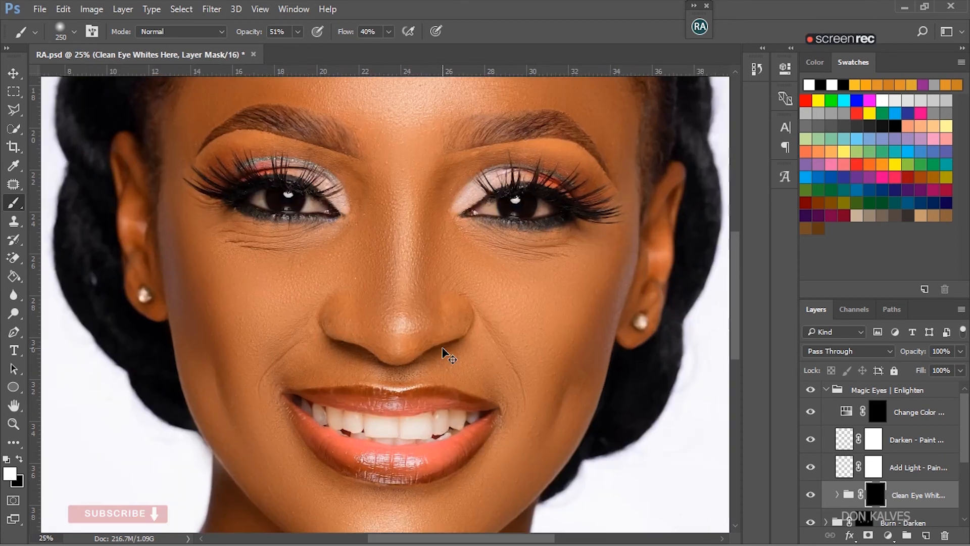
key(ctrl+plus)
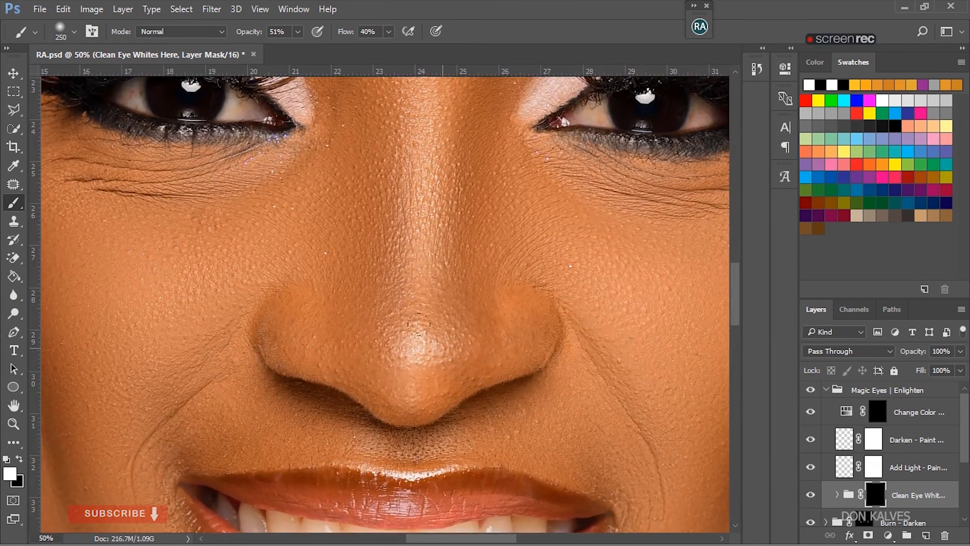
drag(731, 311, 734, 282)
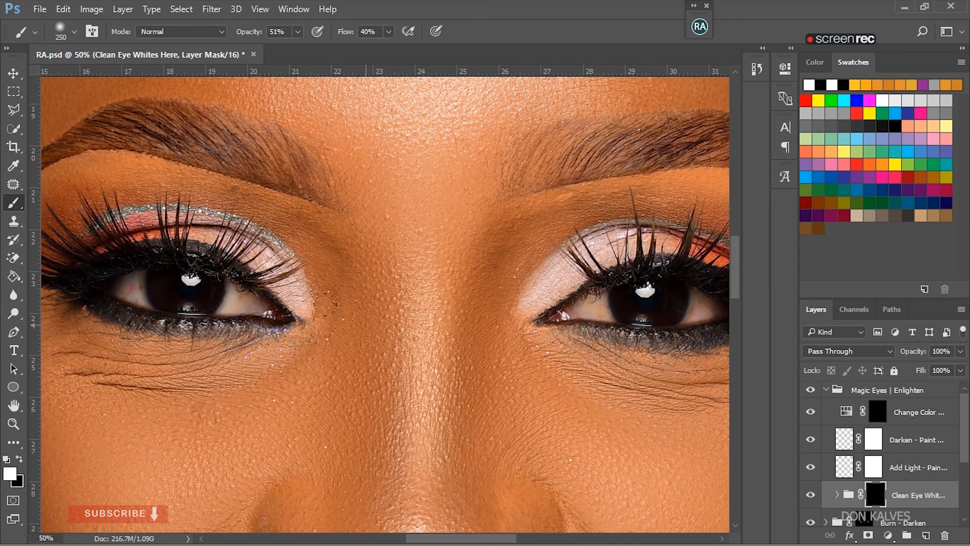
- Set the Brush tool to size 45 with 100% opacity and 100% flow
key(bracketleft)
key(bracketleft)
key(bracketleft)
key(bracketleft)
key(bracketleft)
key(bracketleft)
key(bracketleft)
key(bracketleft)
right_click(19, 205)
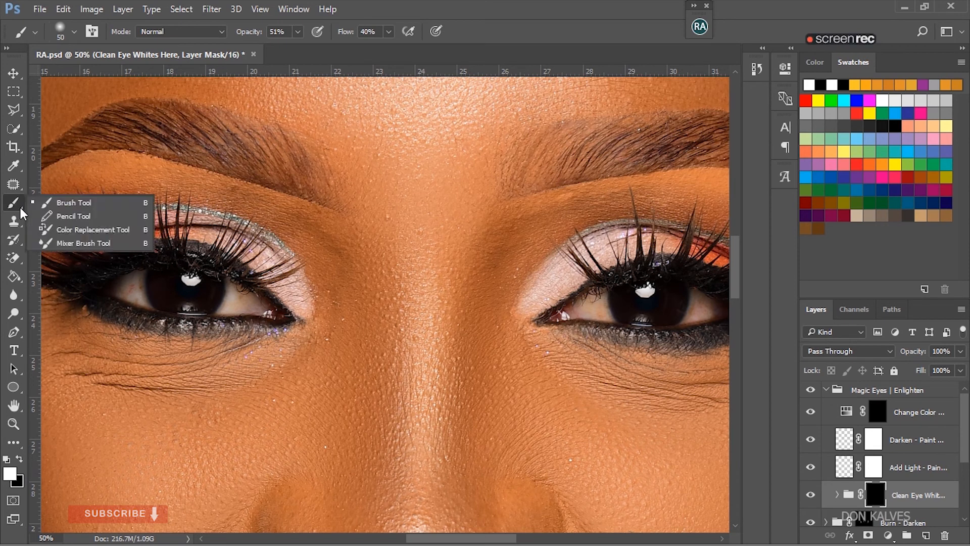
click(89, 204)
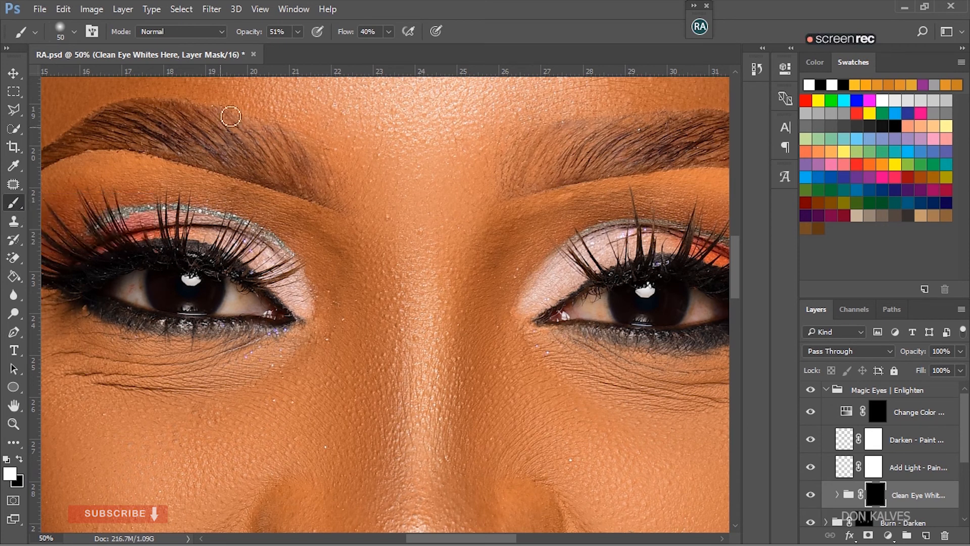
click(299, 32)
drag(298, 46, 357, 49)
click(389, 32)
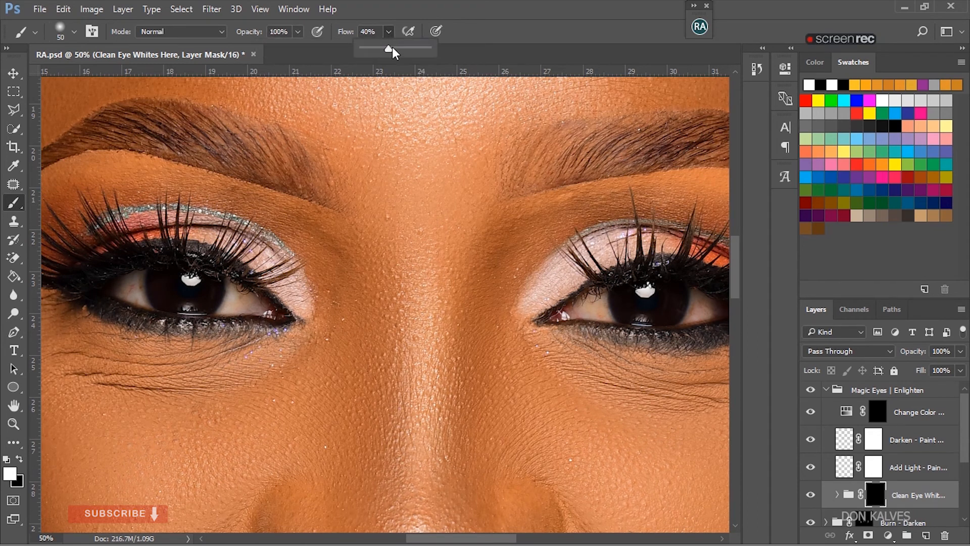
click(241, 304)
key(bracketleft)
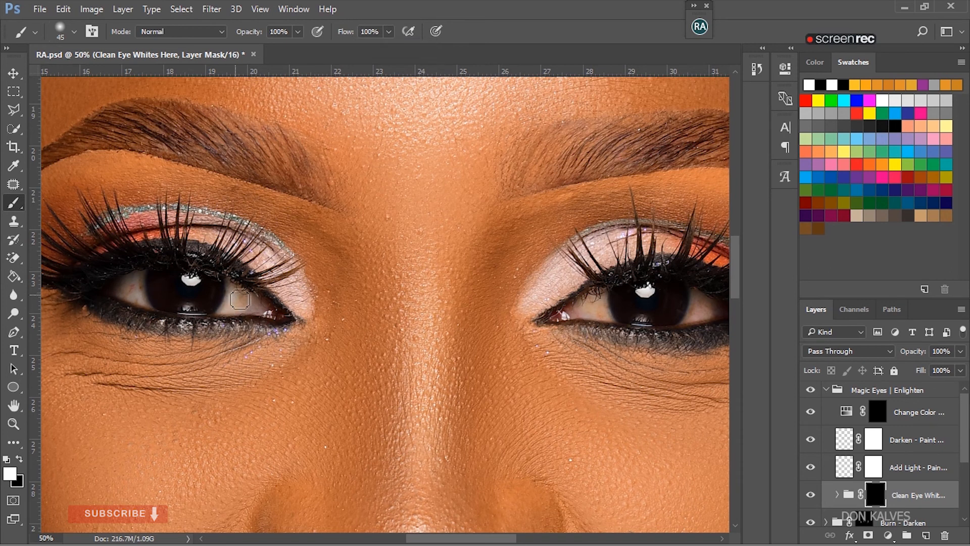
- Paint white over the eye whites on both sides of each iris in the Clean Eye Whites Here mask
mouse_move(232, 298)
mouse_down()
mouse_move(255, 314)
mouse_move(228, 313)
mouse_move(236, 295)
mouse_move(252, 310)
mouse_up()
mouse_move(149, 290)
mouse_down()
mouse_move(139, 293)
mouse_move(137, 281)
mouse_move(129, 292)
mouse_move(142, 297)
mouse_move(141, 283)
mouse_move(130, 298)
mouse_move(152, 307)
mouse_up()
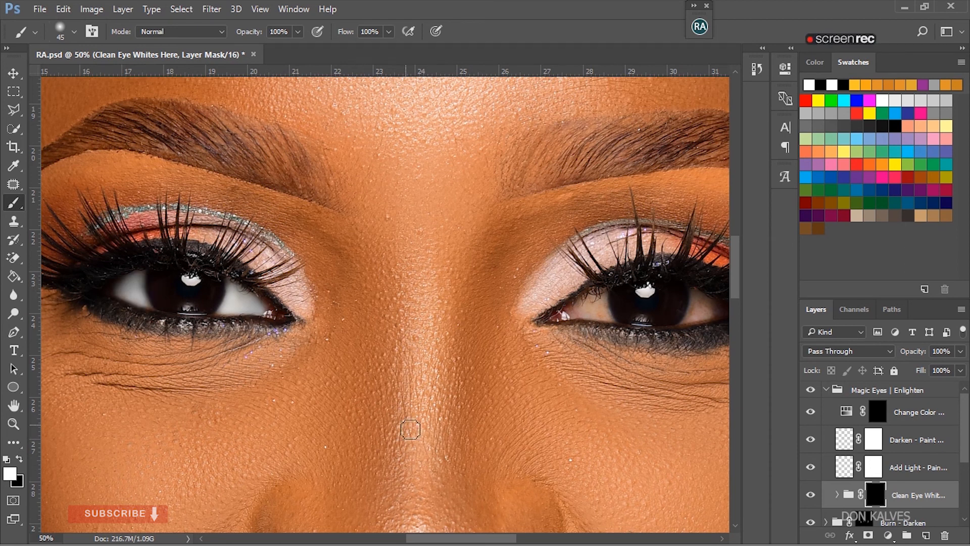
drag(431, 540, 437, 539)
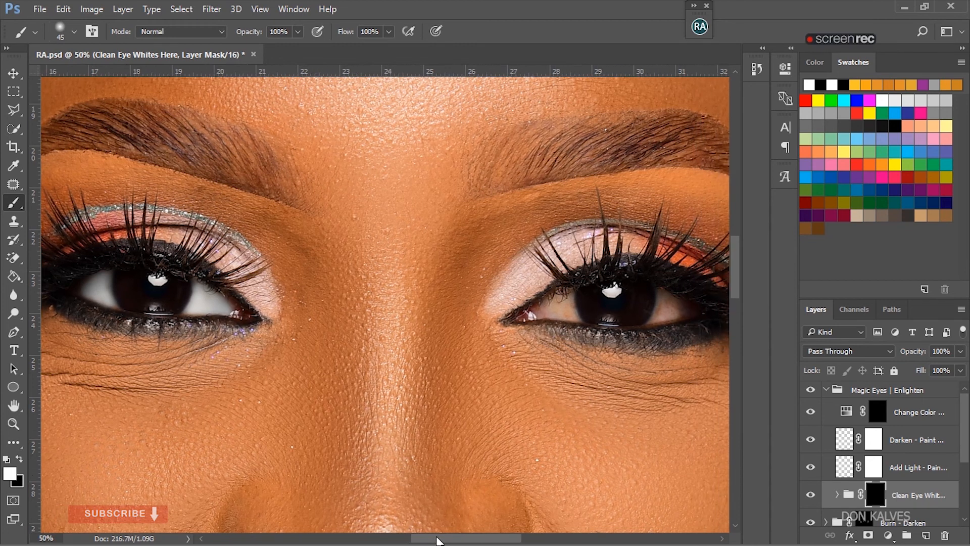
mouse_move(561, 312)
mouse_down()
mouse_move(545, 312)
mouse_move(568, 305)
mouse_move(578, 321)
mouse_up()
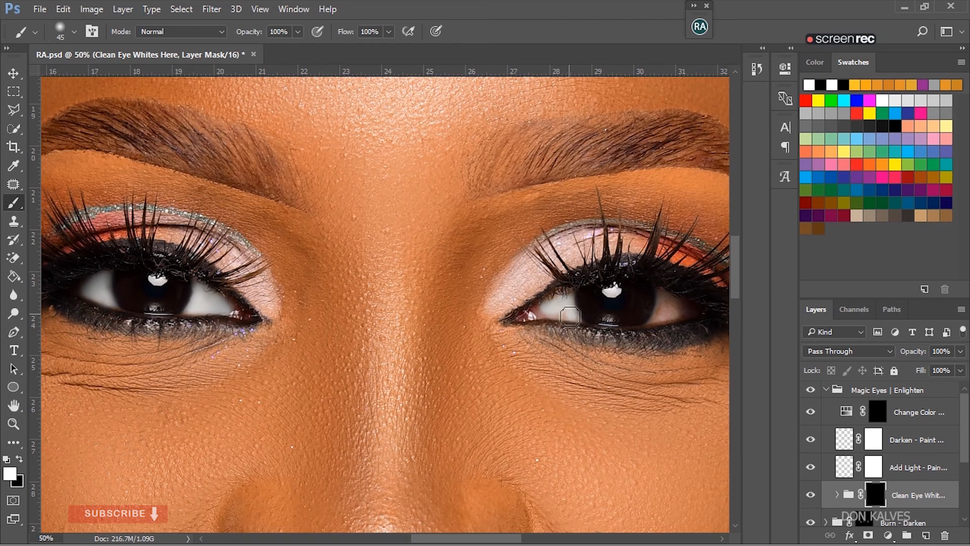
mouse_move(662, 311)
mouse_down()
mouse_move(668, 303)
mouse_move(661, 319)
mouse_move(678, 316)
mouse_up()
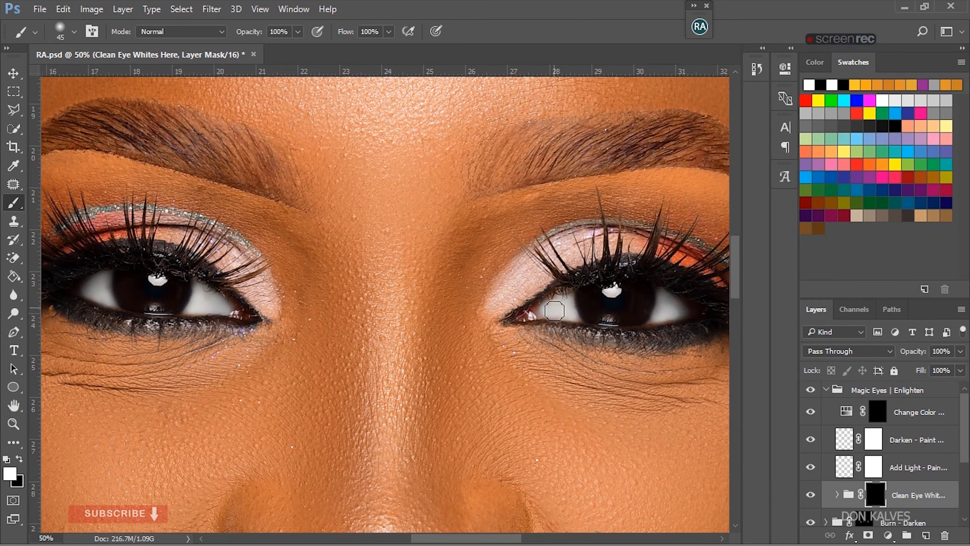
- Collapse the Magic Eyes | Enlighten group and set its opacity to 87%
click(827, 390)
click(960, 351)
mouse_move(959, 368)
mouse_down()
mouse_move(939, 366)
mouse_move(950, 367)
mouse_up()
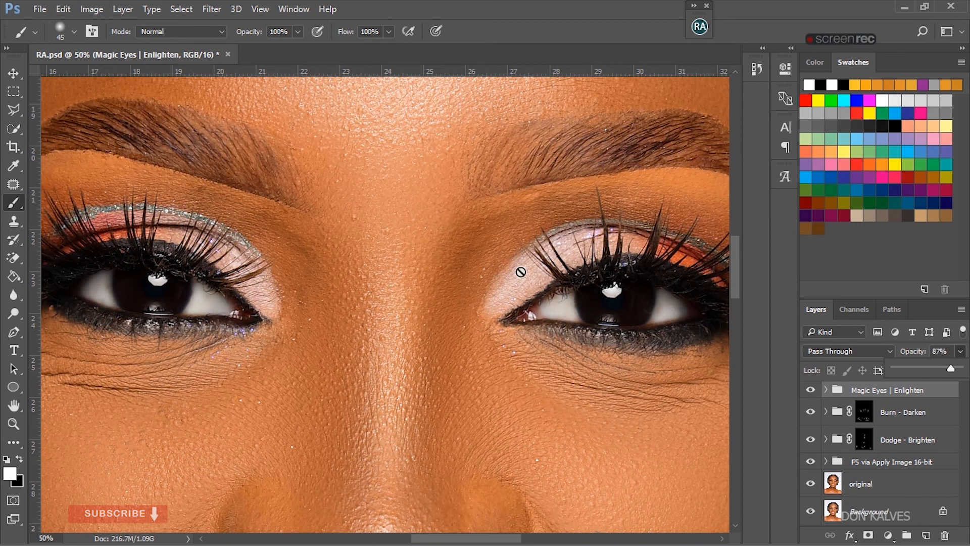
click(726, 303)
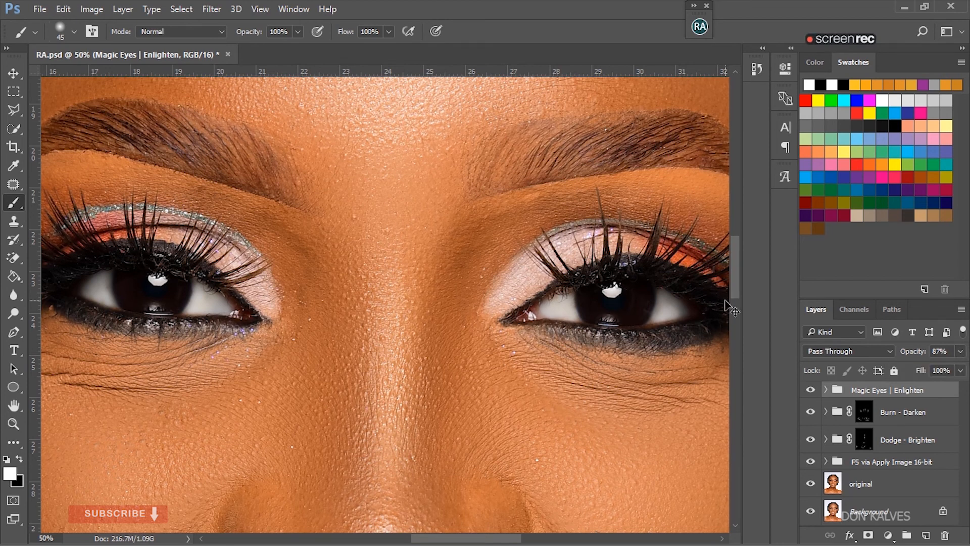
- Compare the whole portrait with the Magic Eyes | Enlighten group hidden and shown
key(ctrl+0)
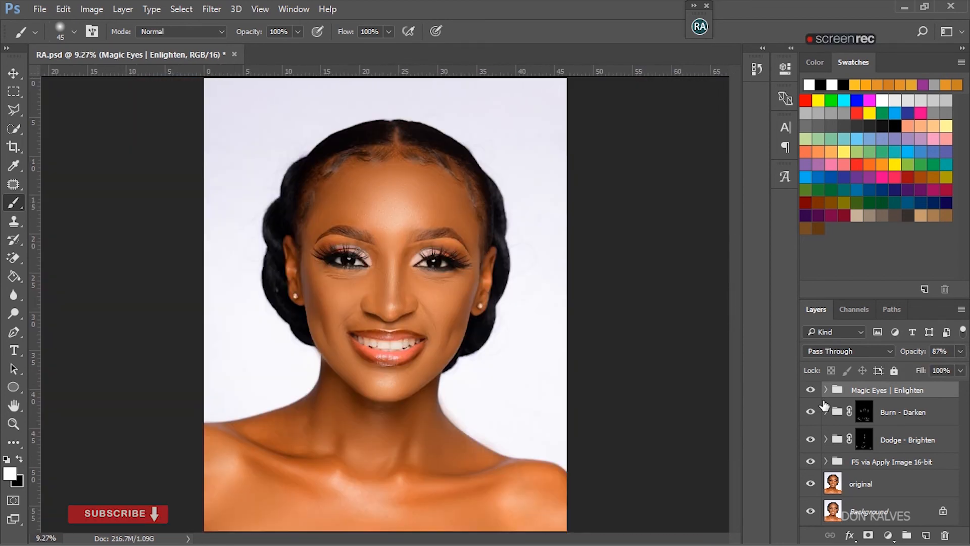
click(810, 389)
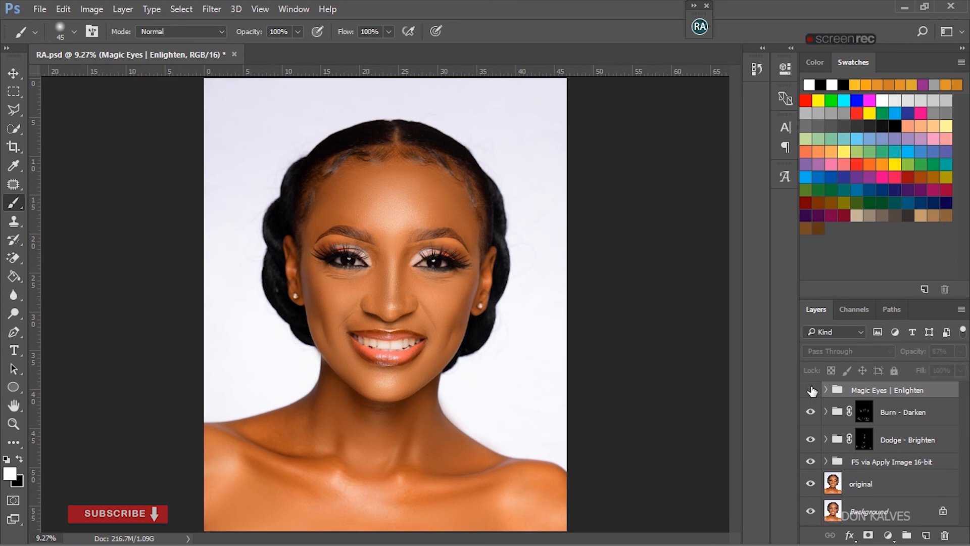
click(810, 390)
click(811, 389)
click(811, 390)
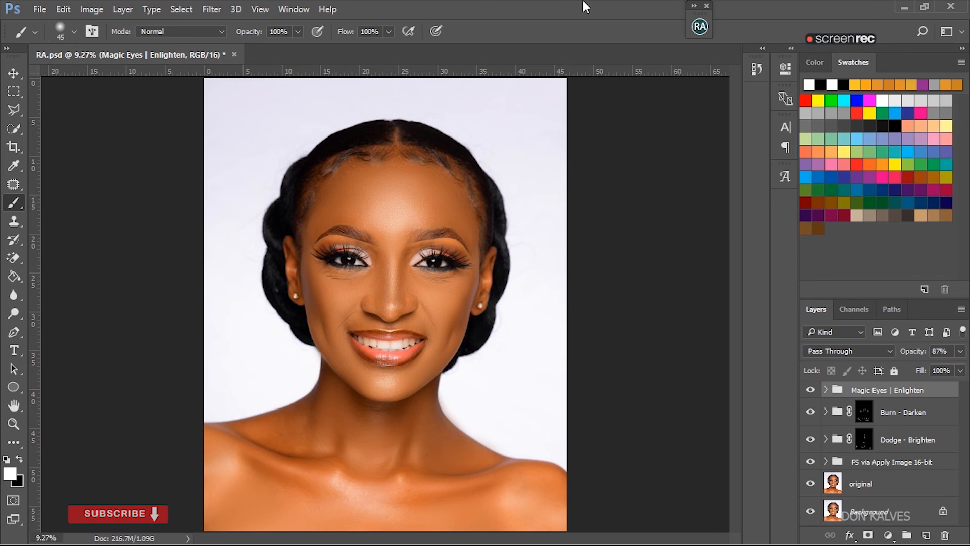
- Run the Magic Smile action from the Beauty Retouch v3.2 tools above the Magic Eyes | Enlighten group
click(699, 32)
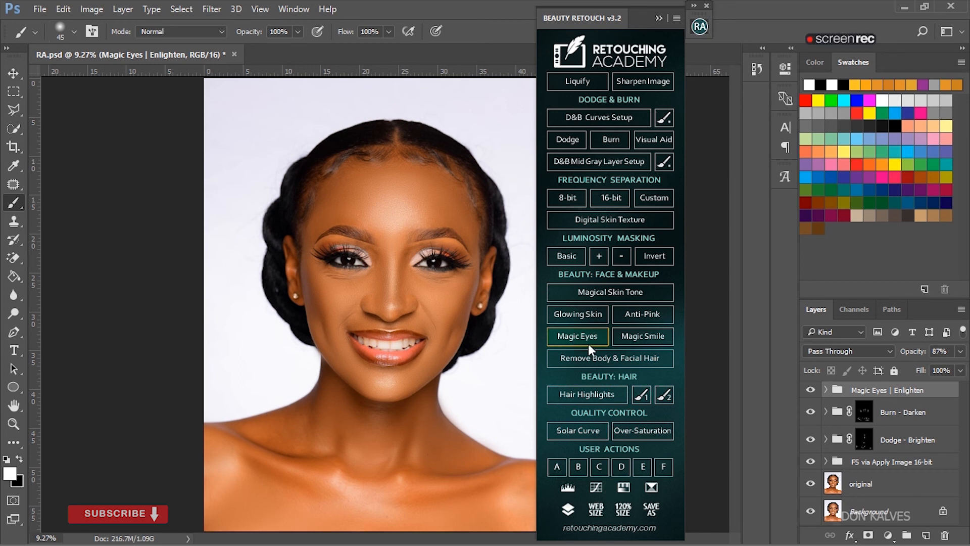
click(641, 332)
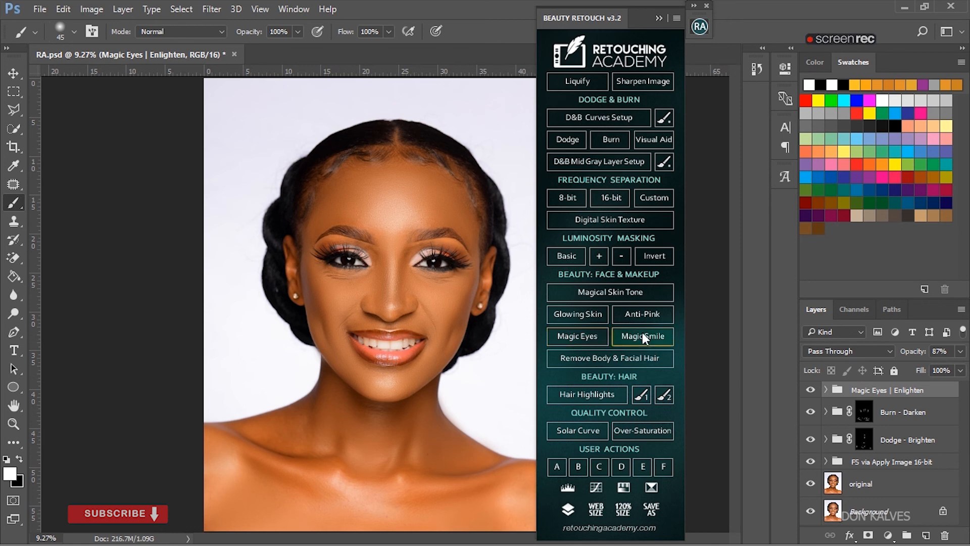
click(657, 17)
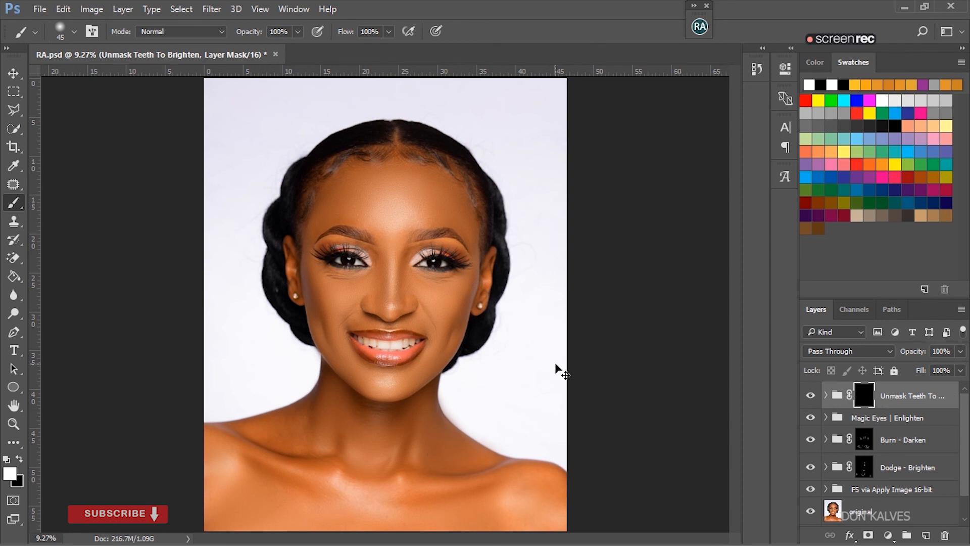
- Brighten the upper and lower teeth by painting white over them in the Unmask Teeth To Brighten group's mask
key(ctrl+plus)
key(ctrl+plus)
key(ctrl+plus)
key(ctrl+plus)
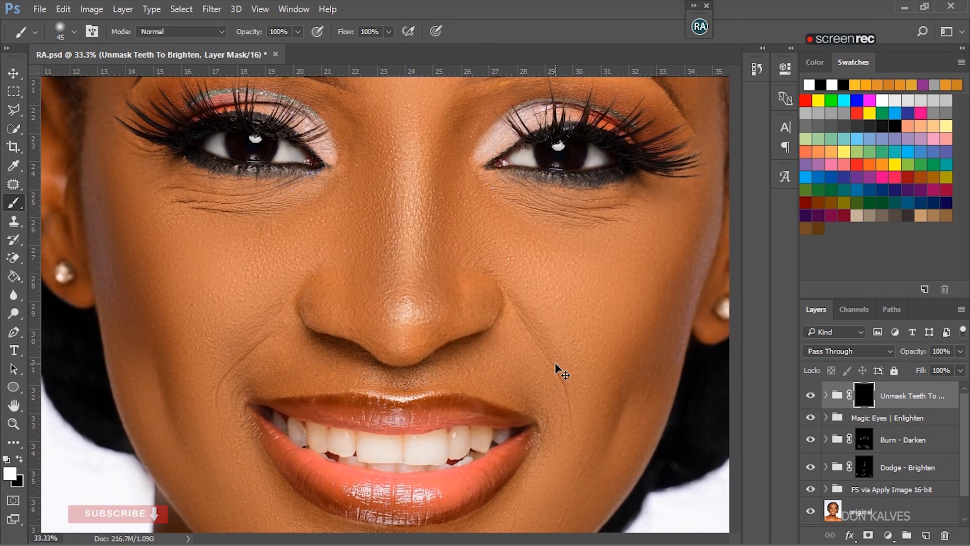
key(ctrl+plus)
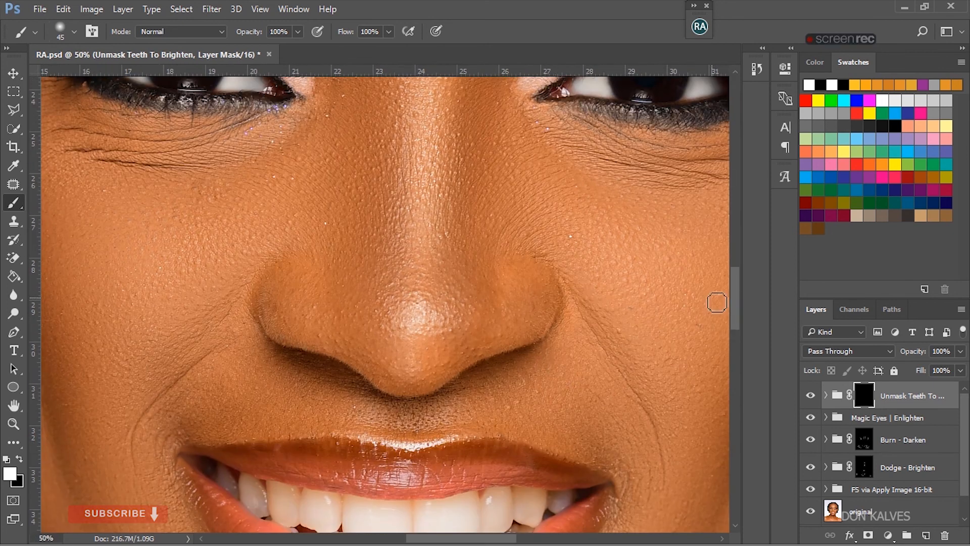
drag(735, 295, 735, 326)
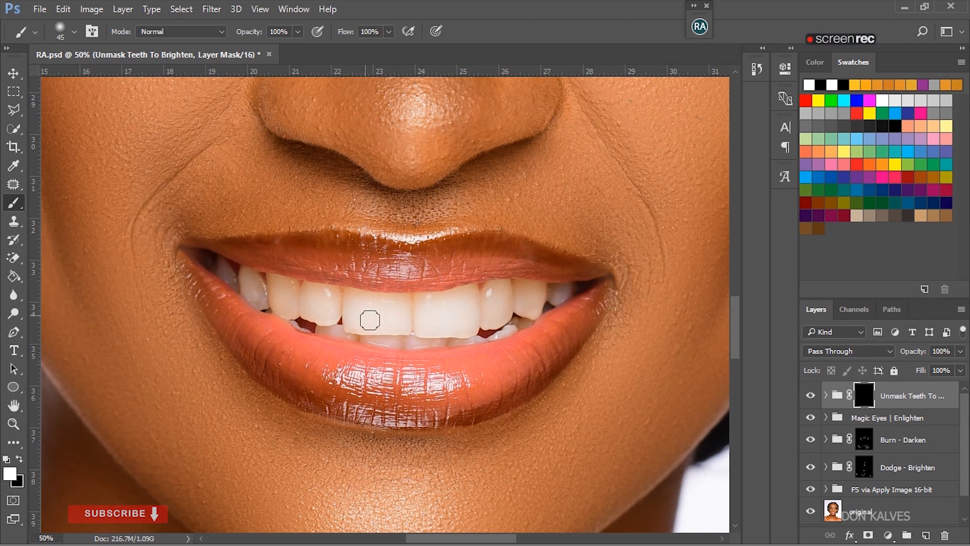
mouse_move(358, 310)
mouse_down()
mouse_move(377, 313)
mouse_move(381, 331)
mouse_move(357, 320)
mouse_move(353, 298)
mouse_move(387, 304)
mouse_move(407, 332)
mouse_move(398, 334)
mouse_move(351, 320)
mouse_move(435, 314)
mouse_move(426, 307)
mouse_move(426, 325)
mouse_move(439, 331)
mouse_move(426, 305)
mouse_move(472, 299)
mouse_move(480, 320)
mouse_move(467, 331)
mouse_move(462, 319)
mouse_move(457, 333)
mouse_move(427, 329)
mouse_move(470, 331)
mouse_up()
mouse_move(497, 293)
mouse_down()
mouse_move(498, 320)
mouse_move(510, 305)
mouse_move(505, 298)
mouse_move(495, 328)
mouse_move(526, 296)
mouse_move(536, 315)
mouse_move(545, 297)
mouse_move(525, 290)
mouse_move(551, 295)
mouse_move(522, 321)
mouse_up()
mouse_move(328, 304)
mouse_down()
mouse_move(309, 312)
mouse_move(316, 297)
mouse_move(335, 298)
mouse_move(333, 319)
mouse_move(318, 323)
mouse_move(334, 311)
mouse_move(318, 295)
mouse_move(315, 312)
mouse_move(338, 301)
mouse_move(340, 316)
mouse_move(336, 323)
mouse_move(279, 298)
mouse_move(282, 309)
mouse_move(284, 286)
mouse_move(298, 293)
mouse_move(281, 307)
mouse_move(293, 319)
mouse_move(275, 281)
mouse_move(255, 285)
mouse_move(262, 304)
mouse_move(252, 280)
mouse_move(262, 301)
mouse_move(231, 275)
mouse_move(249, 290)
mouse_up()
mouse_move(387, 339)
mouse_down()
mouse_move(404, 345)
mouse_move(333, 336)
mouse_up()
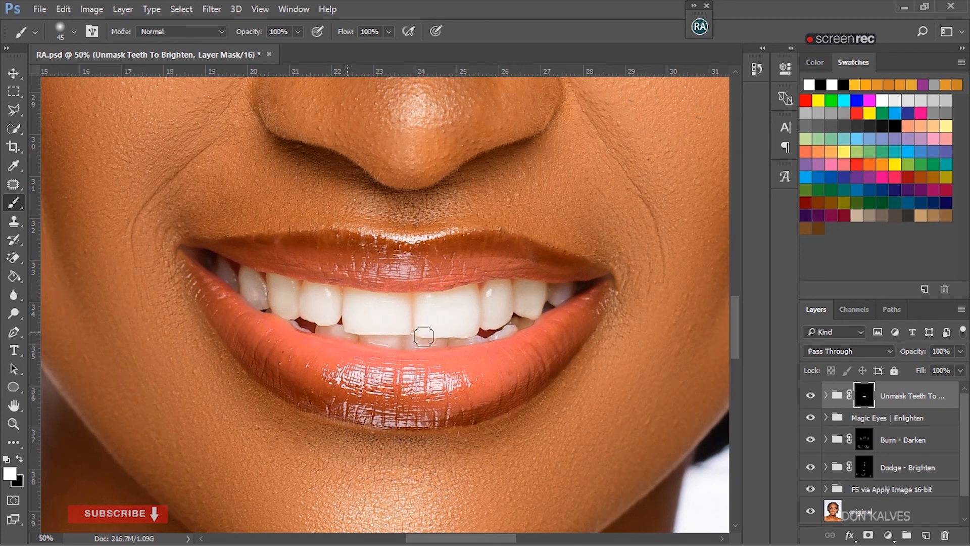
drag(519, 292, 539, 313)
key(ctrl+0)
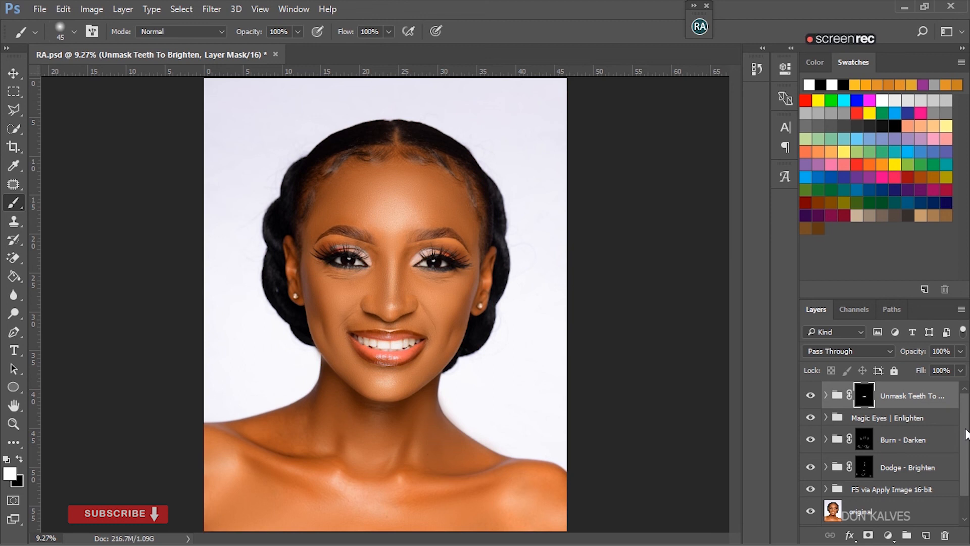
- Run the Sharpen Image action from the Beauty Retouch v3.2 tools above the Unmask Teeth To Brighten group
click(699, 30)
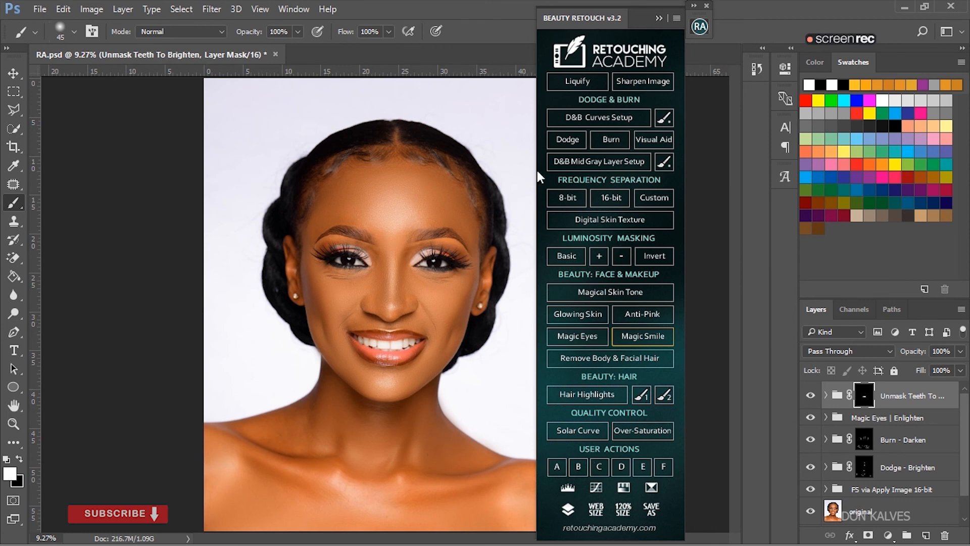
click(659, 19)
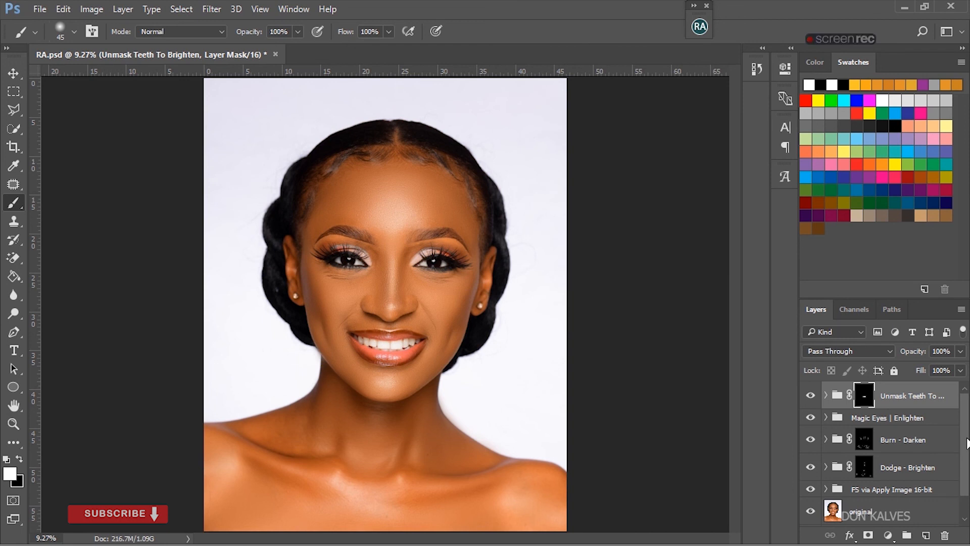
key(ctrl+plus)
key(ctrl+plus)
key(ctrl+plus)
key(ctrl+plus)
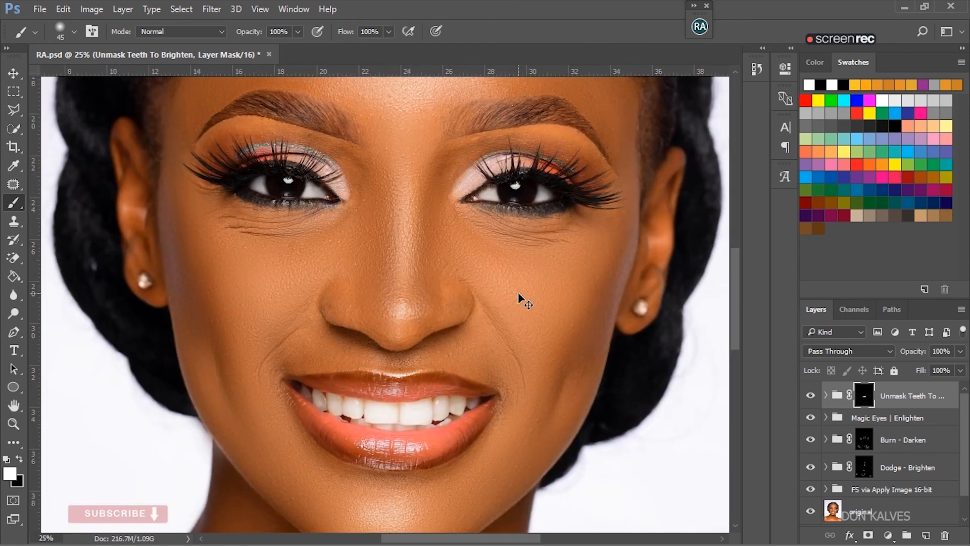
click(698, 27)
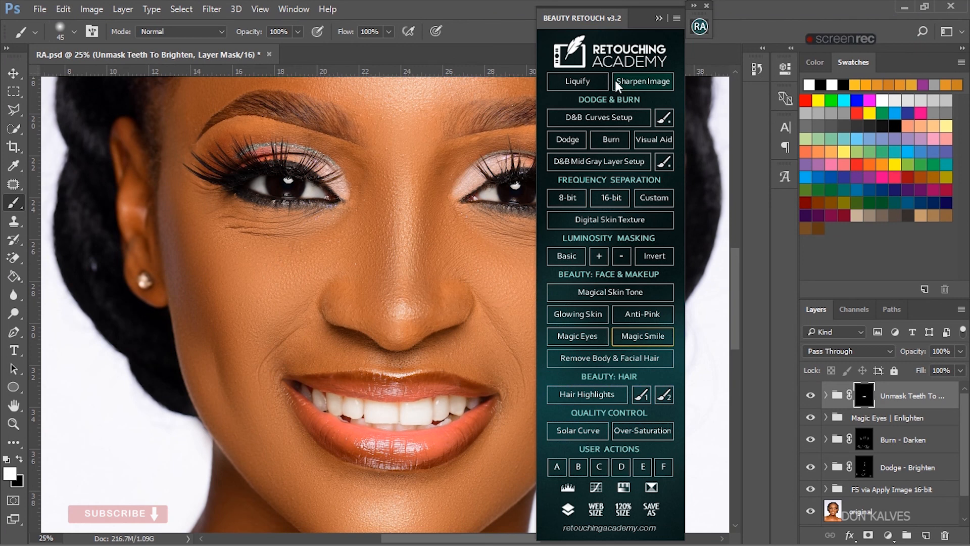
click(647, 83)
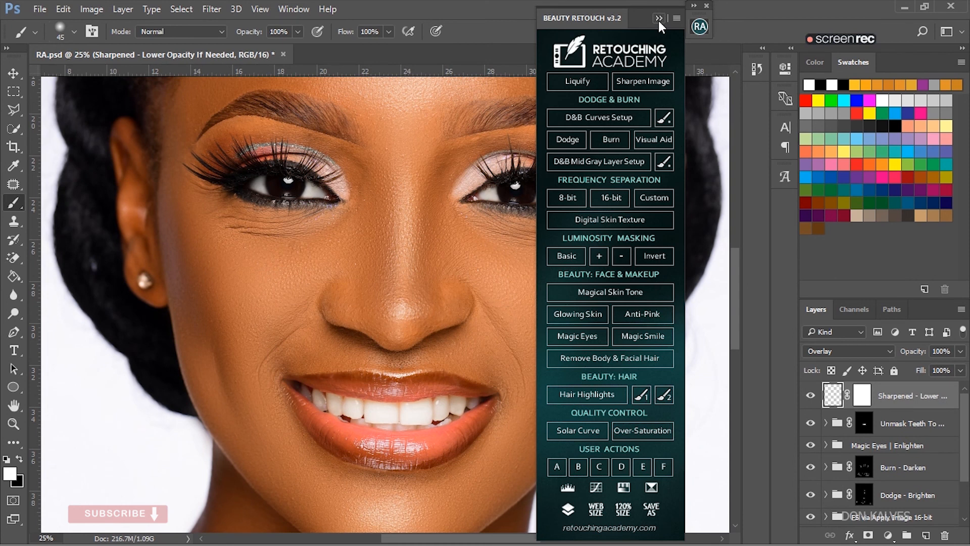
click(658, 19)
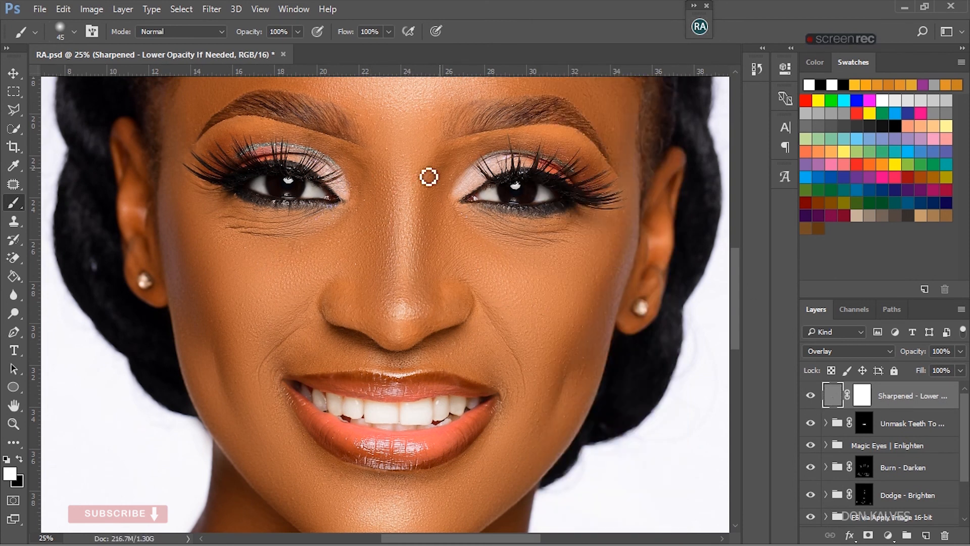
- Compare the face close up with the Sharpened layer hidden and shown
click(810, 397)
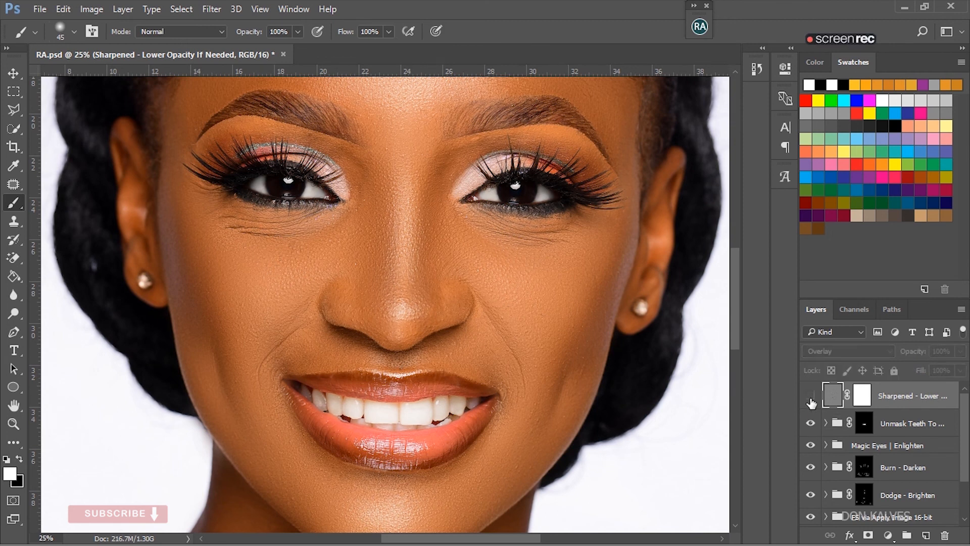
click(810, 397)
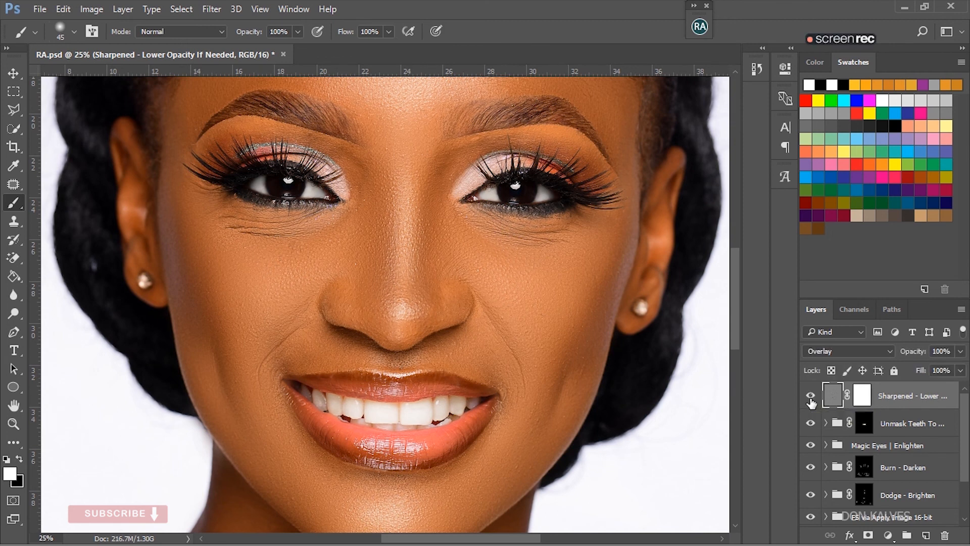
click(811, 401)
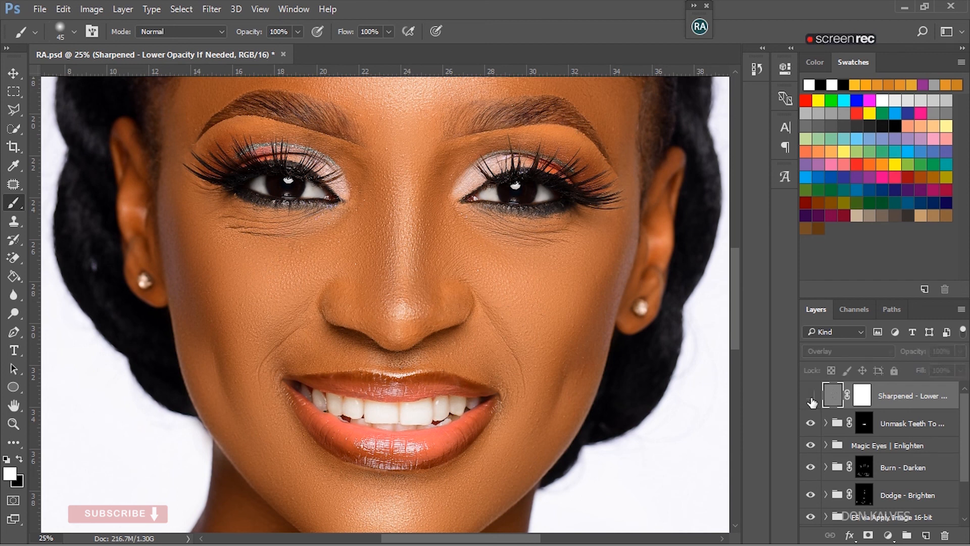
click(811, 401)
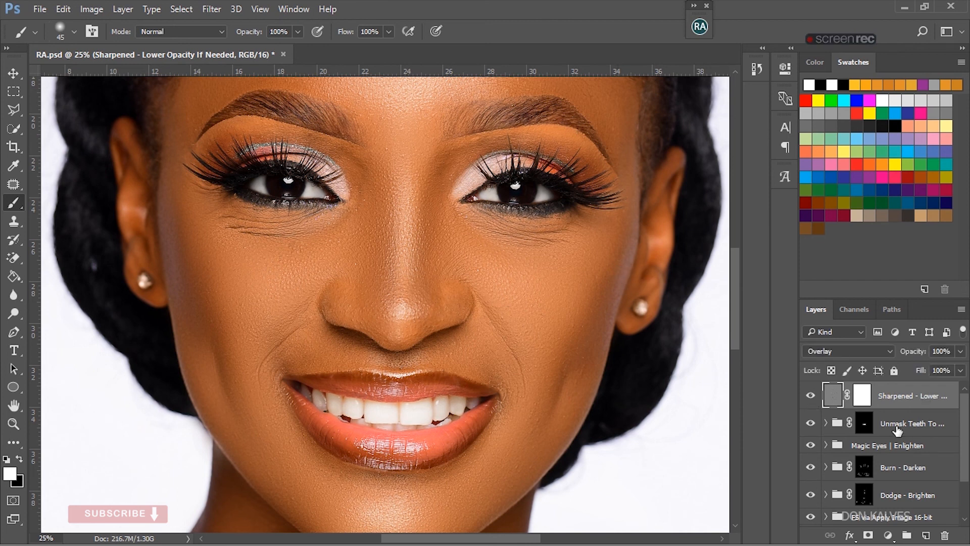
- Lower the Sharpened layer's opacity to 27% and check its effect by hiding and showing it
click(960, 351)
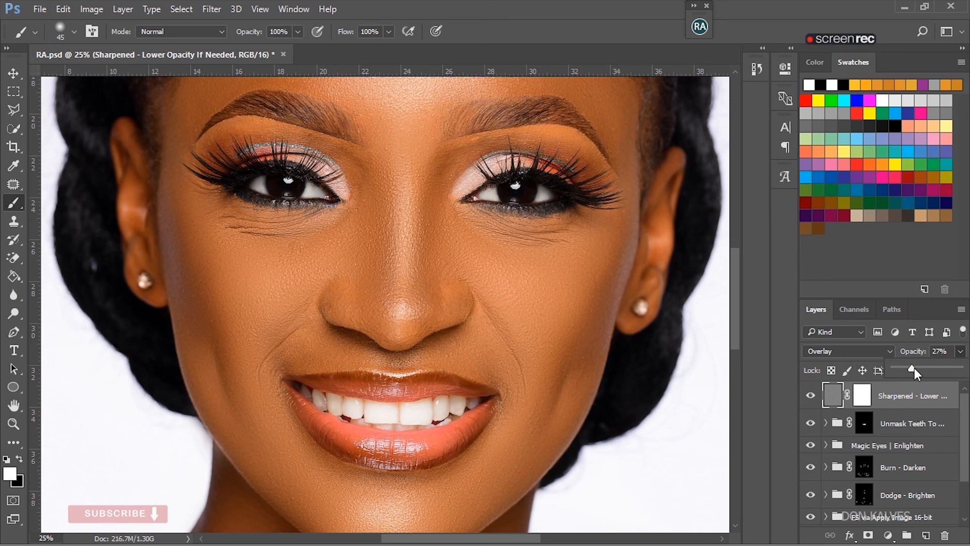
click(811, 397)
click(810, 397)
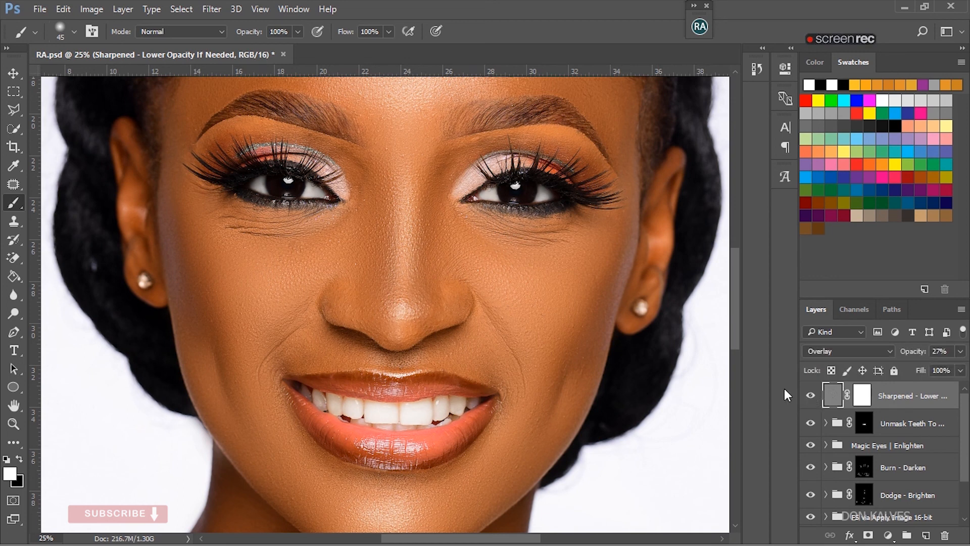
key(ctrl+0)
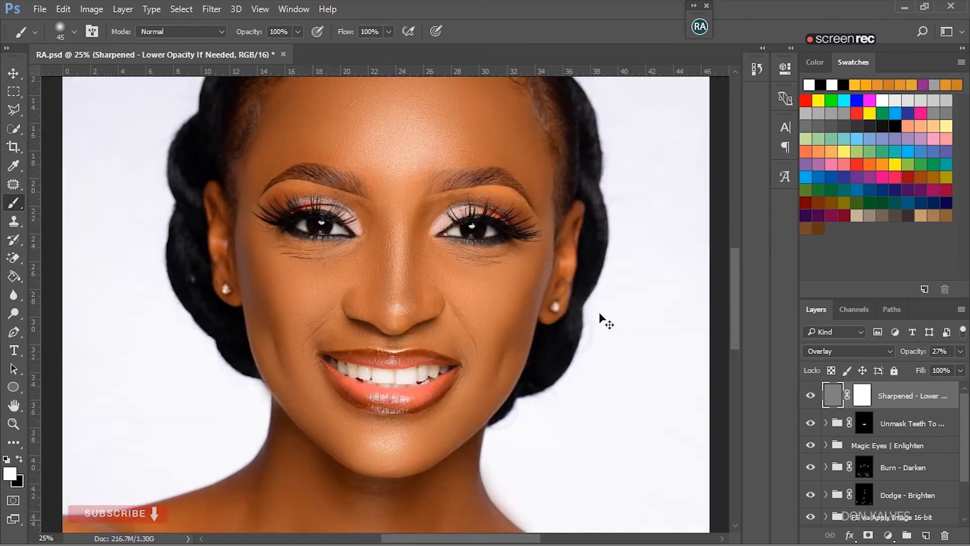